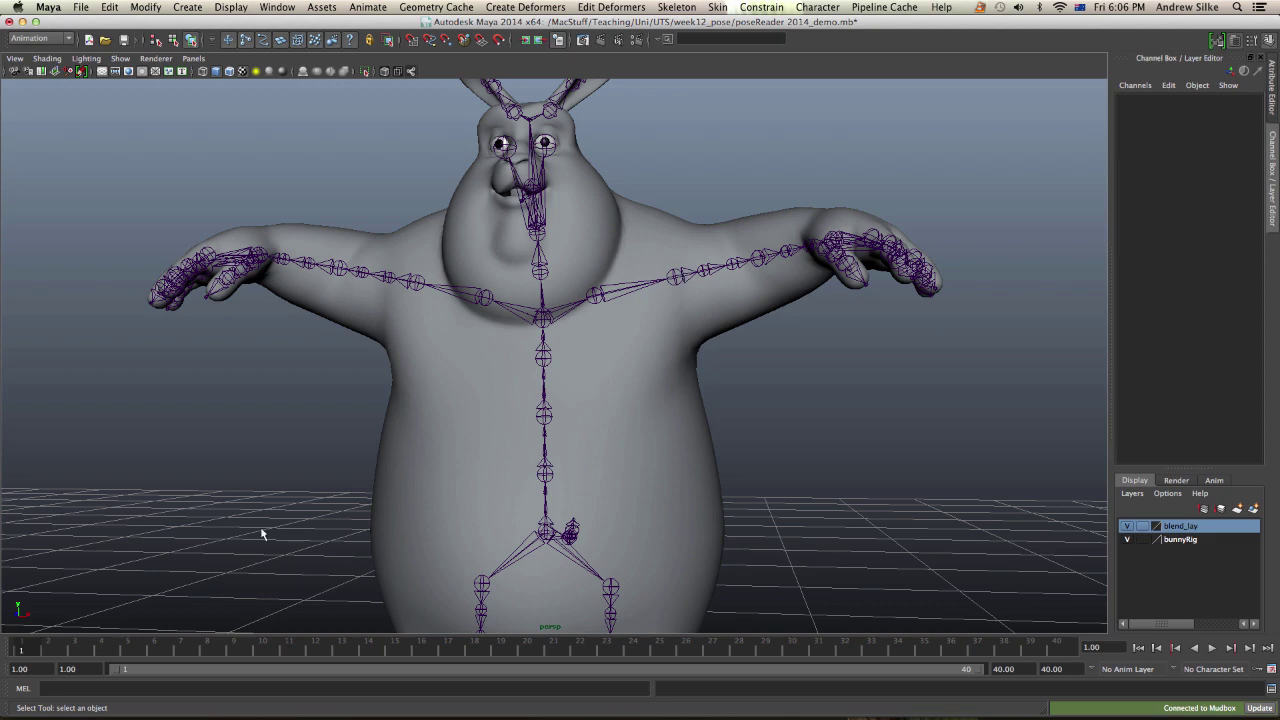
# - Play the animation from frame 1 and stop at frame 10 to examine the lowered arm's deformation
pyautogui.keyDown('alt'); pyautogui.moveTo(261, 534); pyautogui.dragTo(314, 491); pyautogui.keyUp('alt')
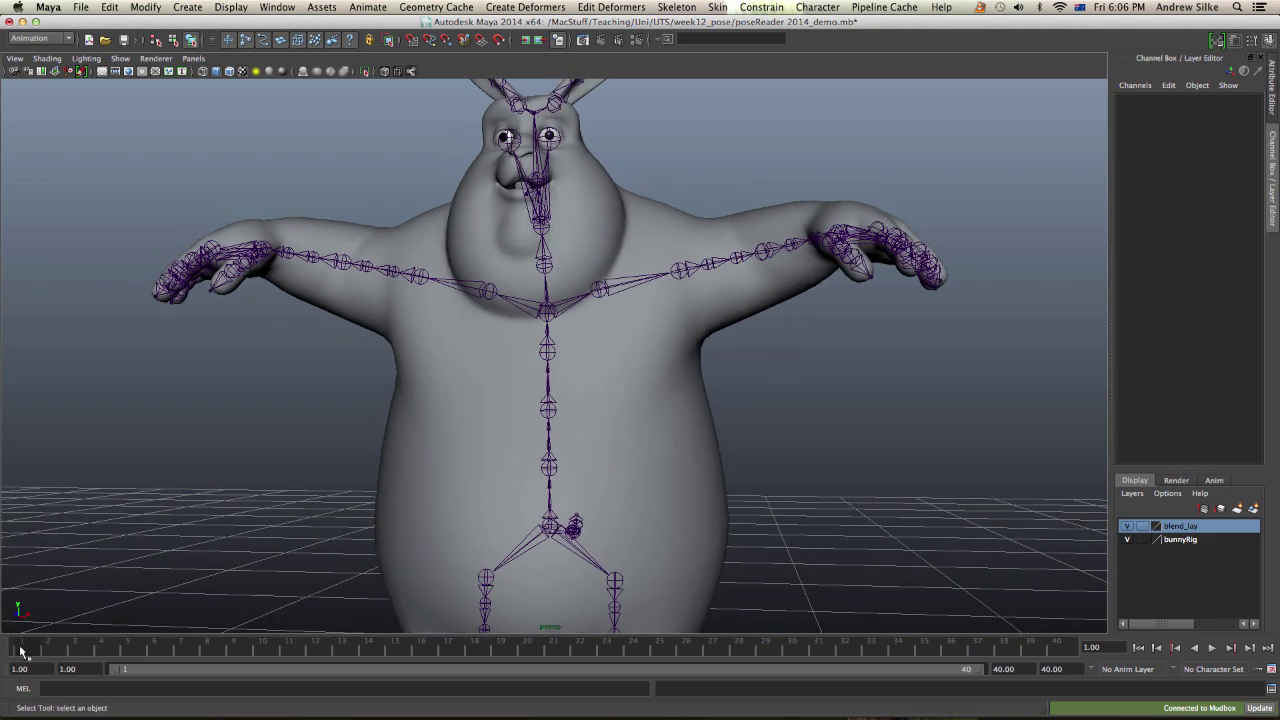
pyautogui.hotkey('alt', 'v')
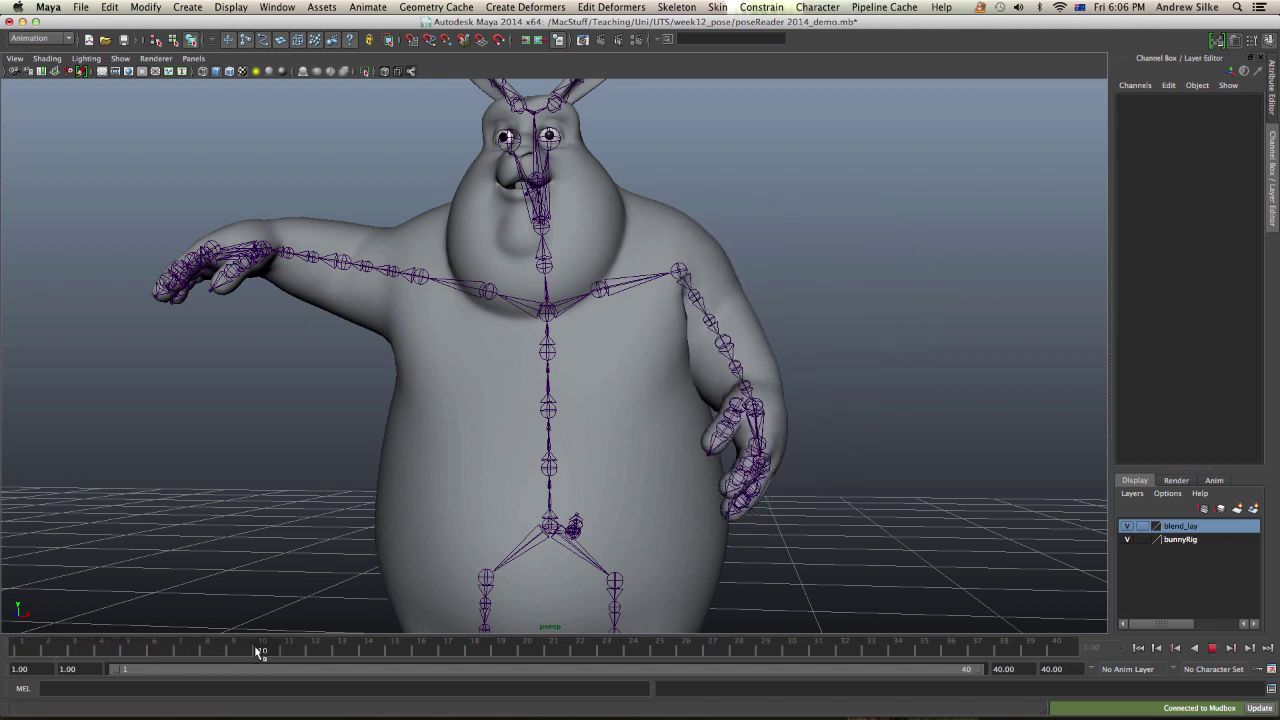
pyautogui.hotkey('alt', 'v')
pyautogui.keyDown('alt'); pyautogui.moveTo(385, 498); pyautogui.dragTo(404, 489); pyautogui.keyUp('alt')
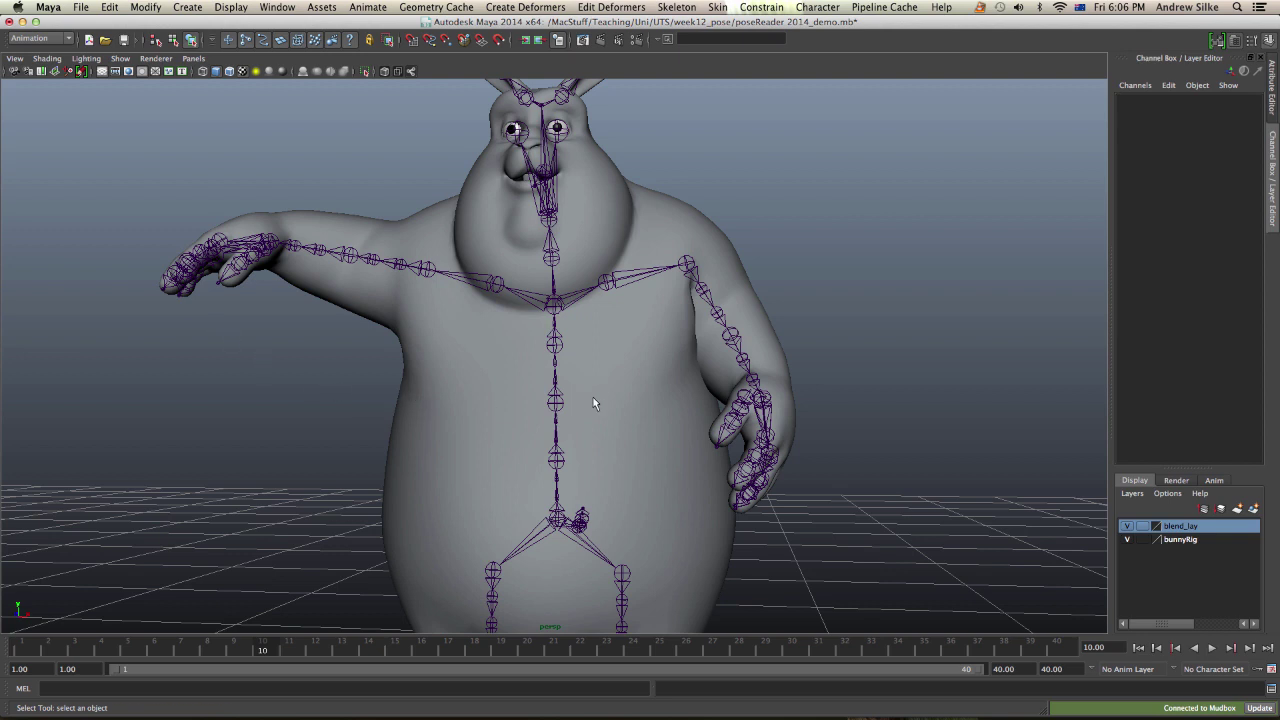
# - Unmute the BigBuckBody1_0_extracted channel of the blendEuler blend shape on the BigBuckBody mesh
pyautogui.click(621, 389)
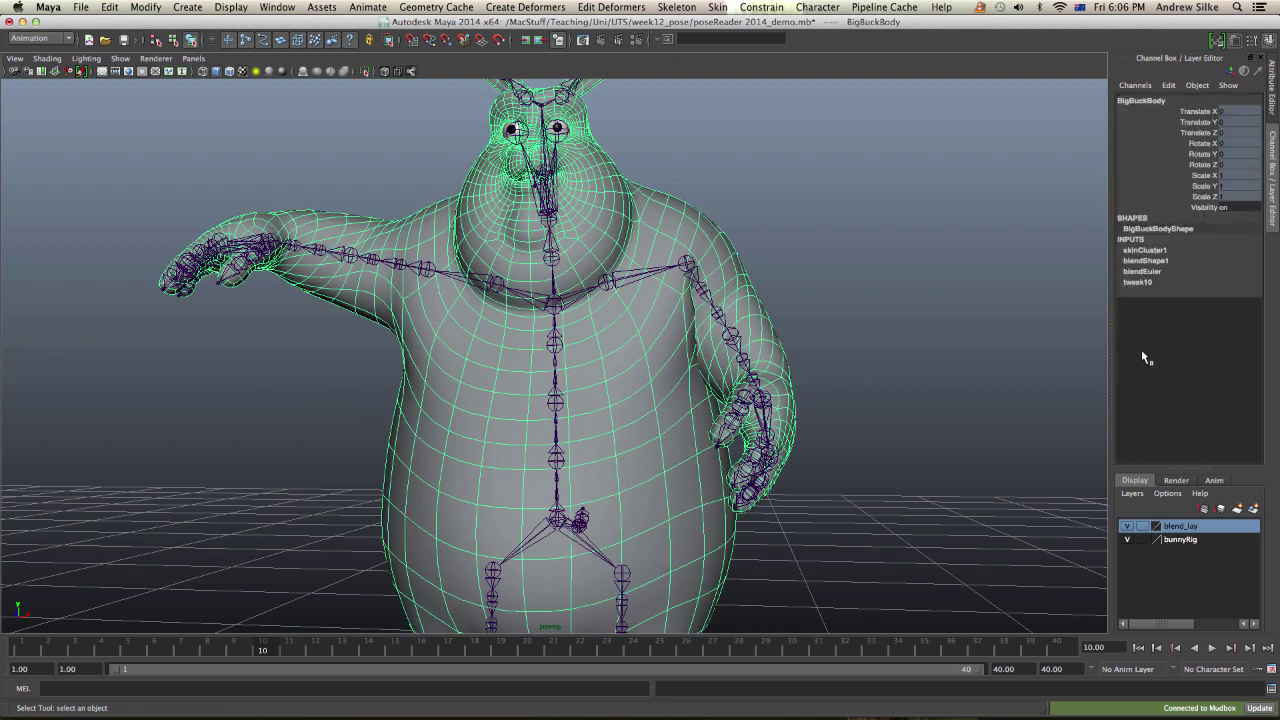
pyautogui.click(1147, 271)
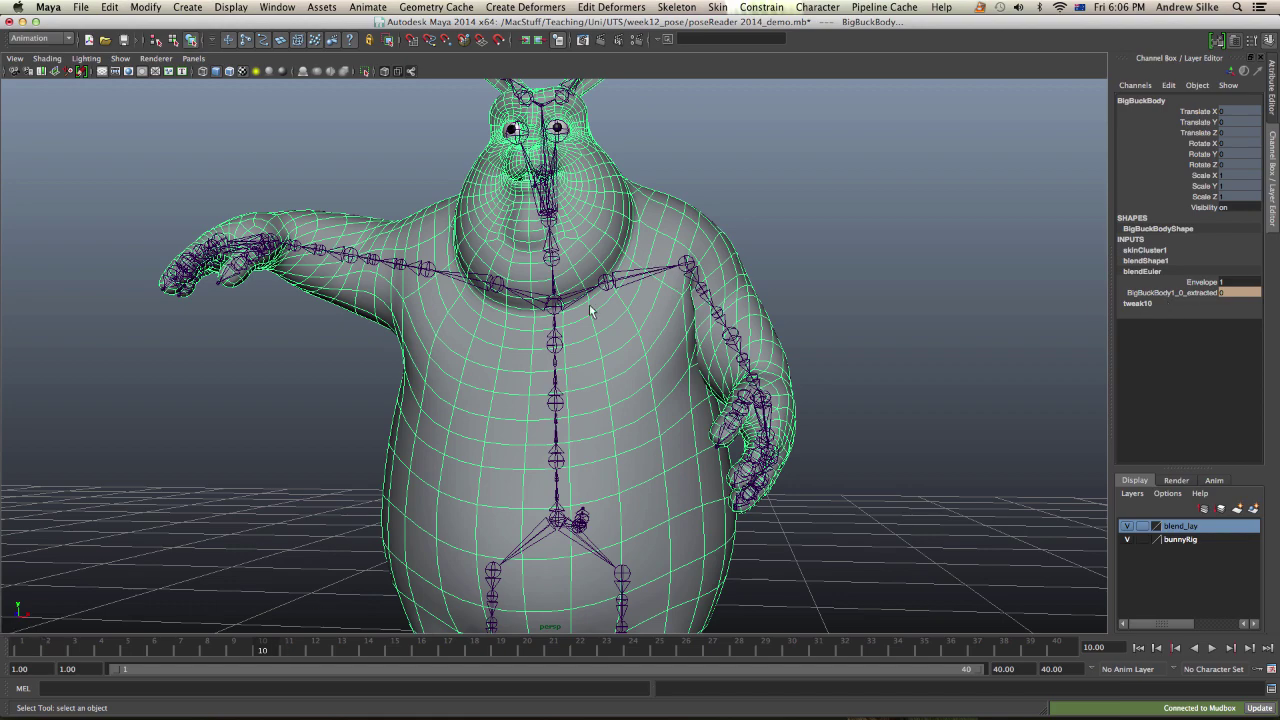
pyautogui.scroll(5, 686, 336)
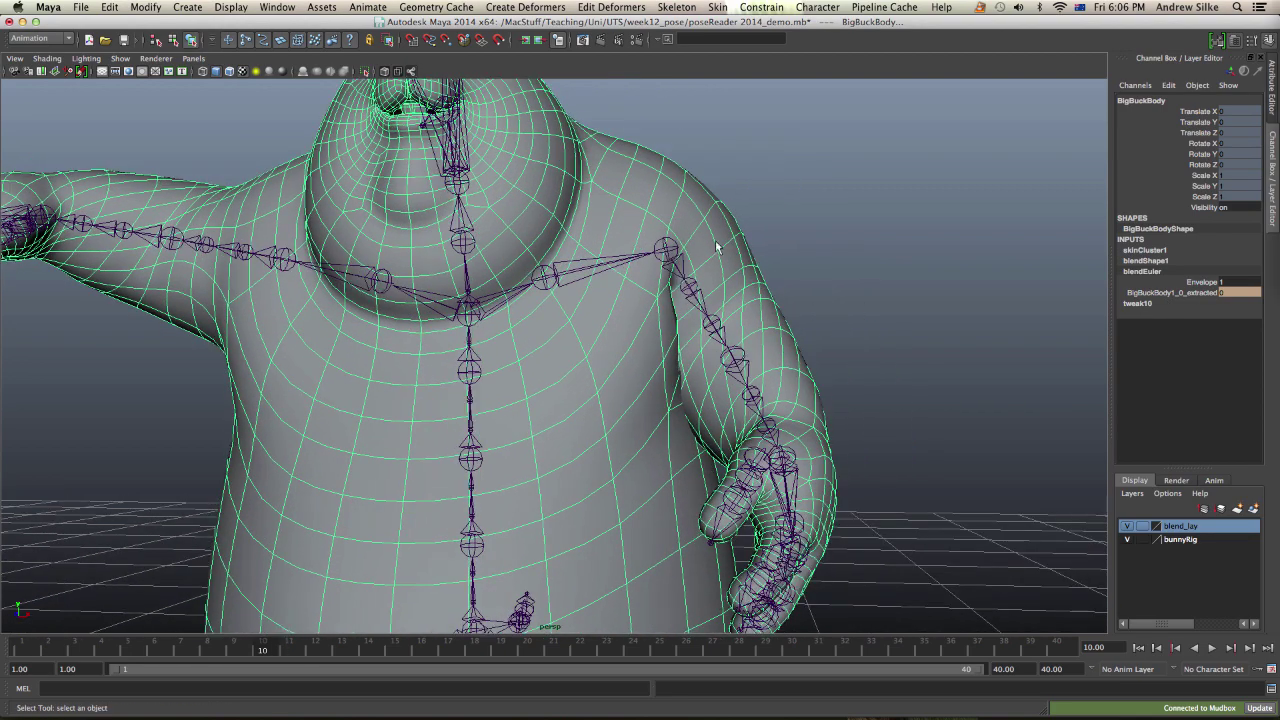
pyautogui.keyDown('alt'); pyautogui.moveTo(668, 259); pyautogui.dragTo(686, 247); pyautogui.keyUp('alt')
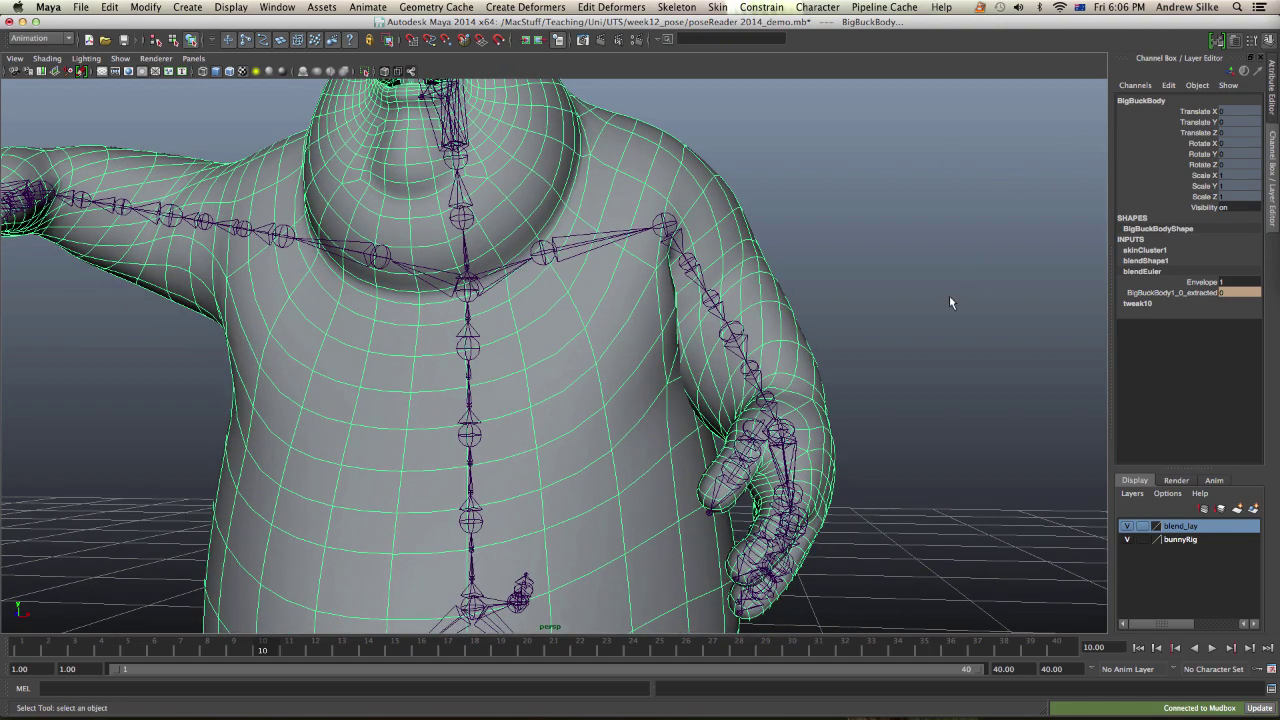
pyautogui.keyDown('alt'); pyautogui.moveTo(950, 301); pyautogui.dragTo(956, 296); pyautogui.keyUp('alt')
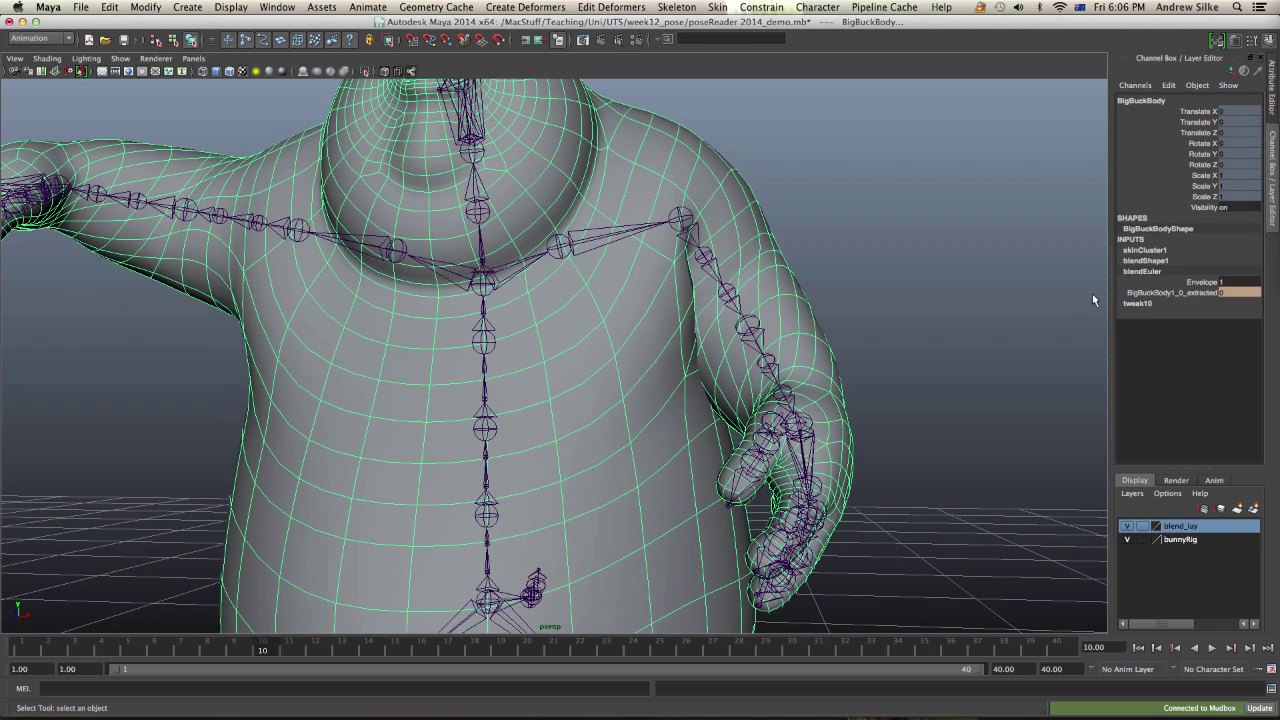
pyautogui.click(1132, 293)
pyautogui.rightClick(1158, 303)
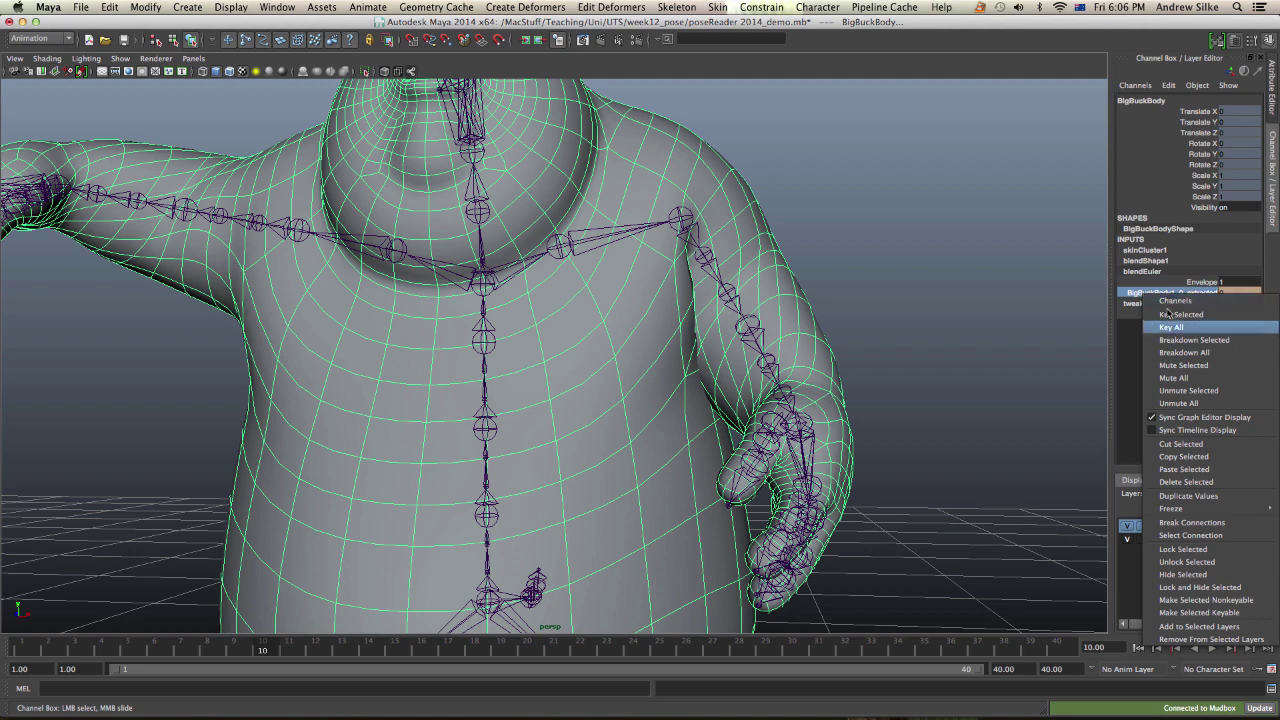
pyautogui.click(1187, 391)
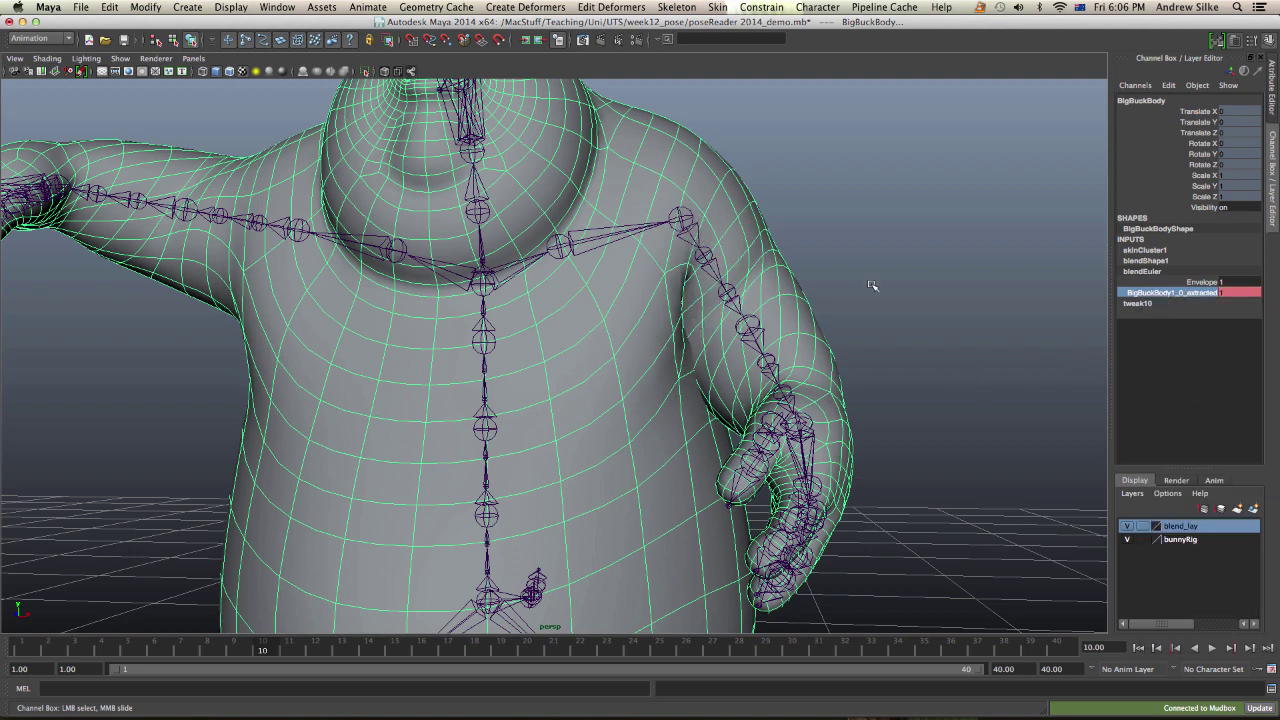
# - Select the body mesh's blendEuler node and highlight its BigBuckBody1_0_extracted channel
pyautogui.click(915, 284)
pyautogui.click(771, 285)
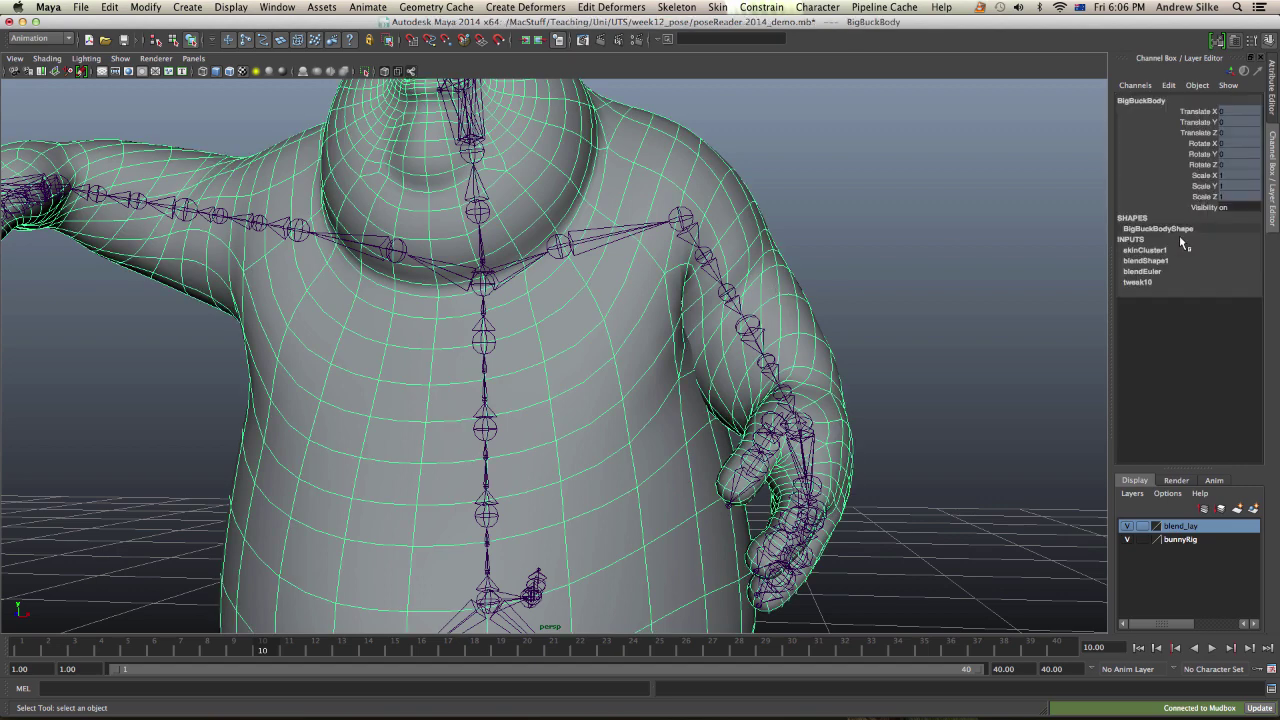
pyautogui.click(1168, 85)
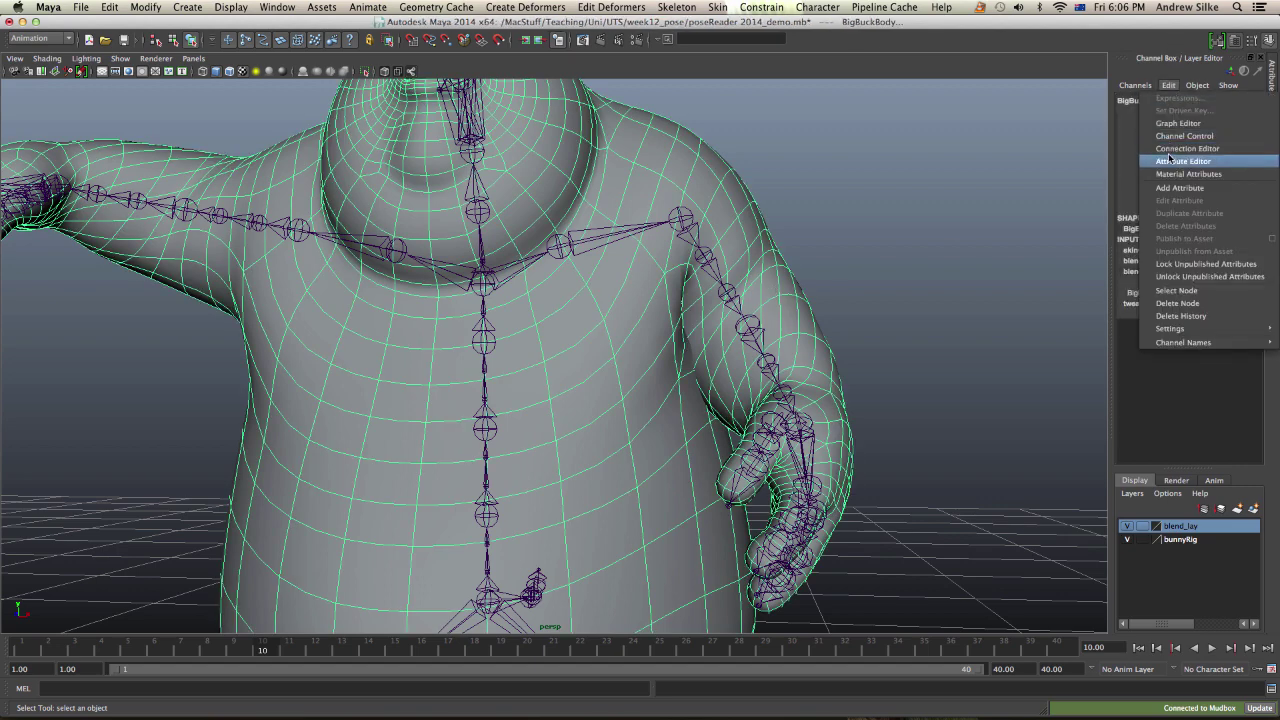
pyautogui.click(1172, 284)
pyautogui.click(1175, 121)
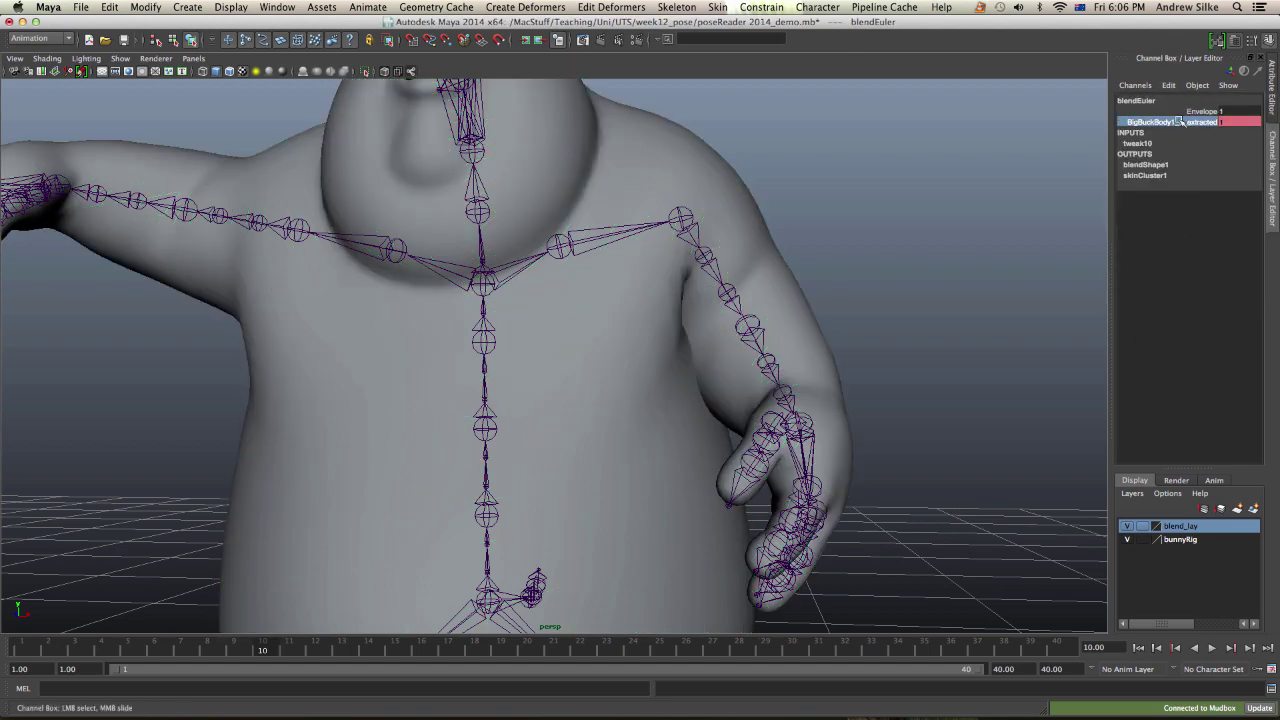
# - Scrub back to frame 1 and forward to frame 10 to examine how the corrective shape follows the arm
pyautogui.moveTo(1000, 165); pyautogui.dragTo(934, 177, button='middle')
pyautogui.keyDown('alt'); pyautogui.moveTo(1028, 172); pyautogui.dragTo(740, 200, button='right'); pyautogui.keyUp('alt')
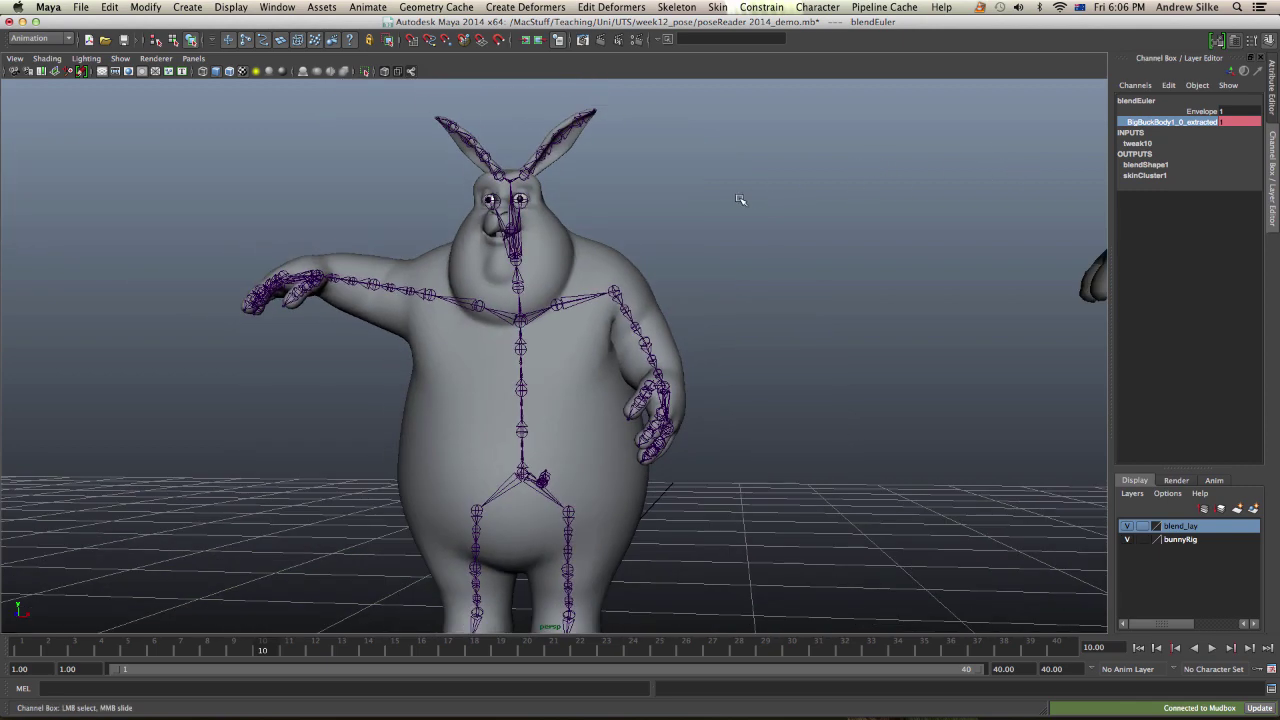
pyautogui.moveTo(740, 200); pyautogui.dragTo(818, 238, button='middle')
pyautogui.moveTo(261, 652); pyautogui.dragTo(20, 649)
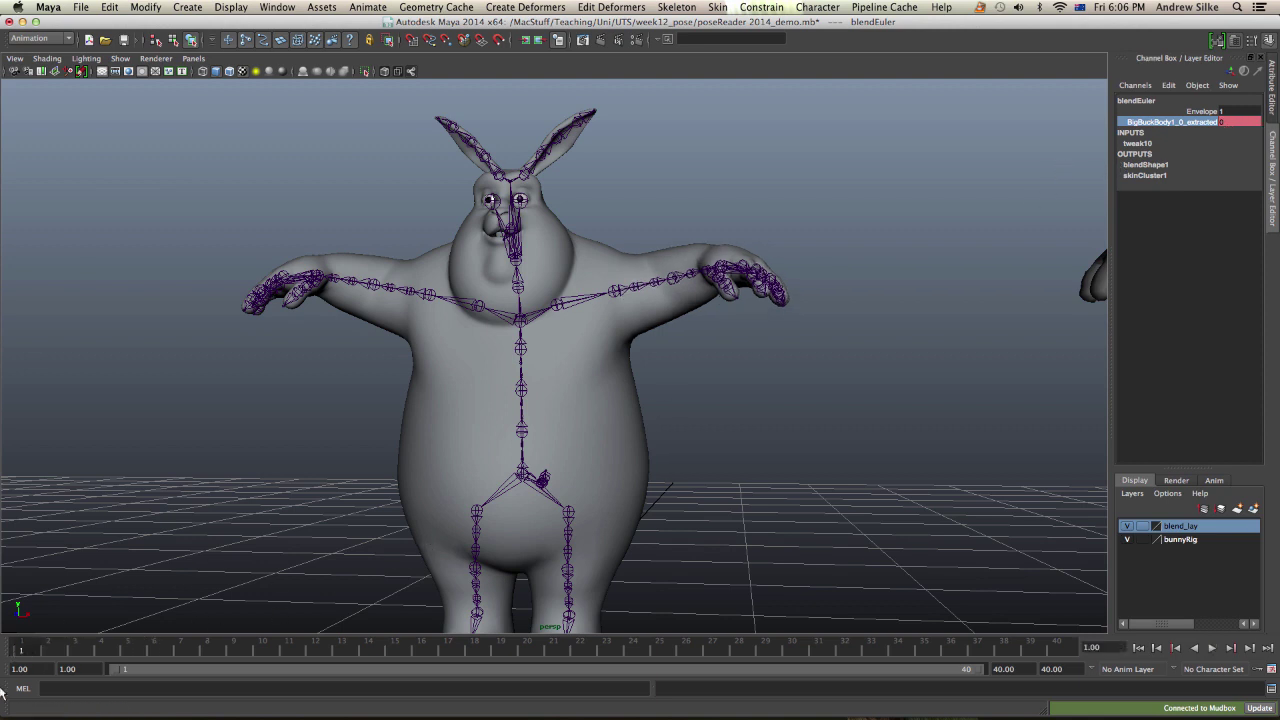
pyautogui.moveTo(44, 651); pyautogui.dragTo(260, 650)
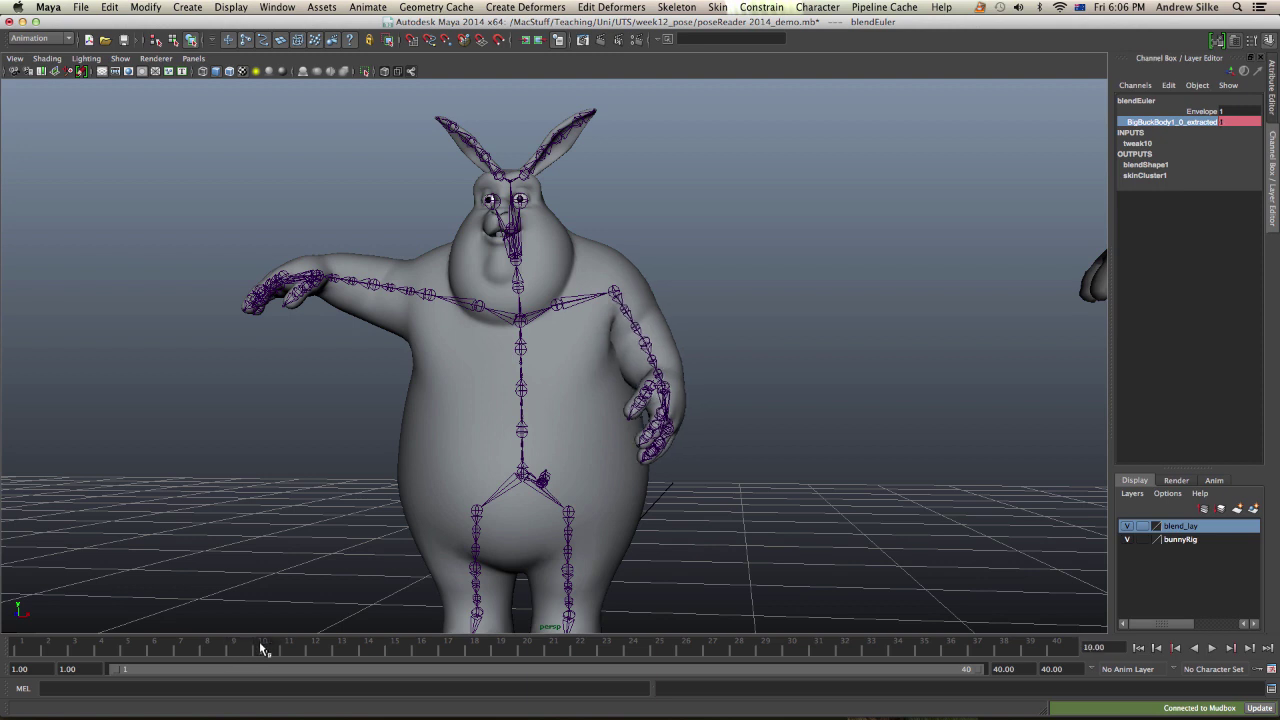
pyautogui.scroll(2, 705, 435)
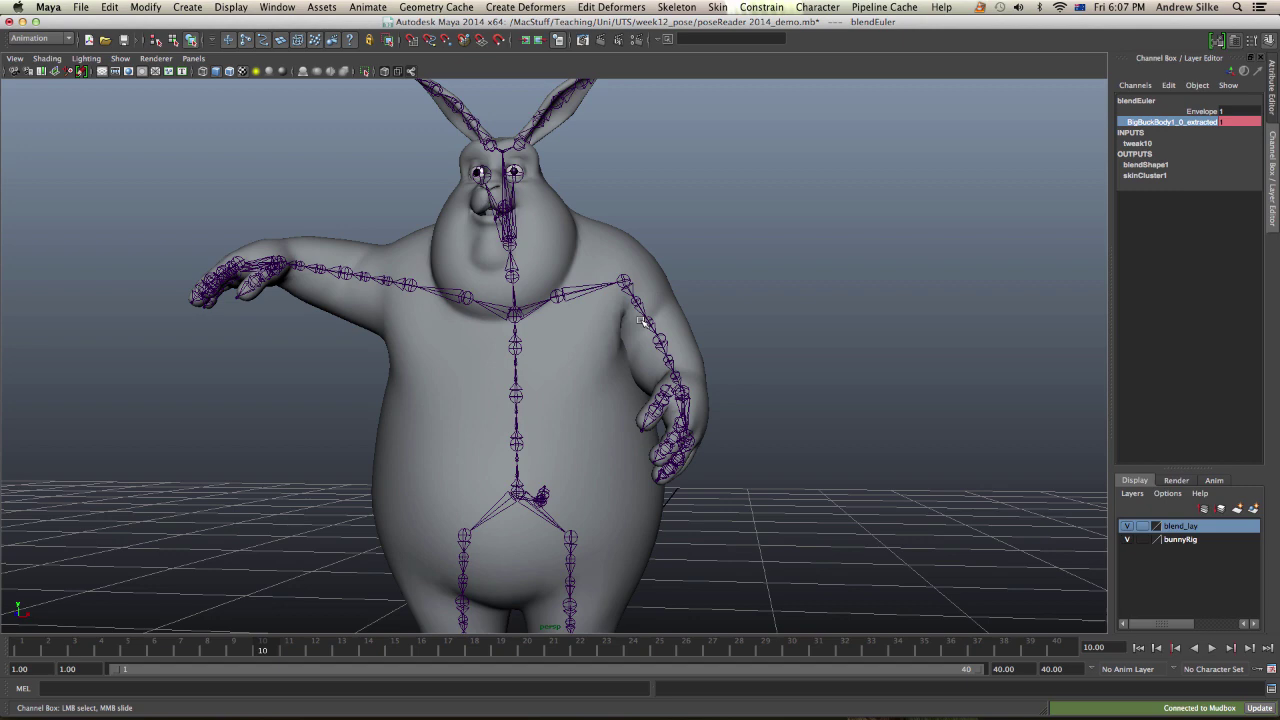
# - Select the left shoulder joint and scrub between frames 10 and 20 to examine its rotation, returning to frame 10
pyautogui.keyDown('alt'); pyautogui.moveTo(643, 322); pyautogui.dragTo(740, 318); pyautogui.keyUp('alt')
pyautogui.click(648, 258)
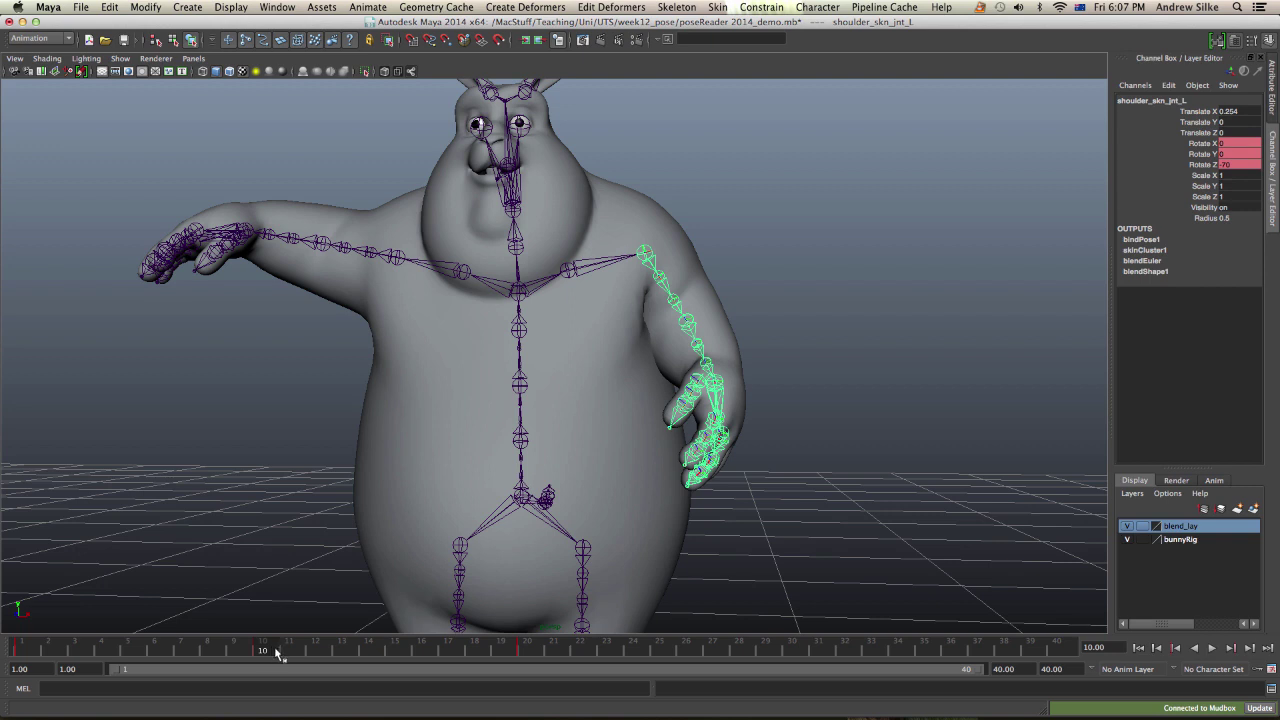
pyautogui.moveTo(278, 653); pyautogui.dragTo(531, 650)
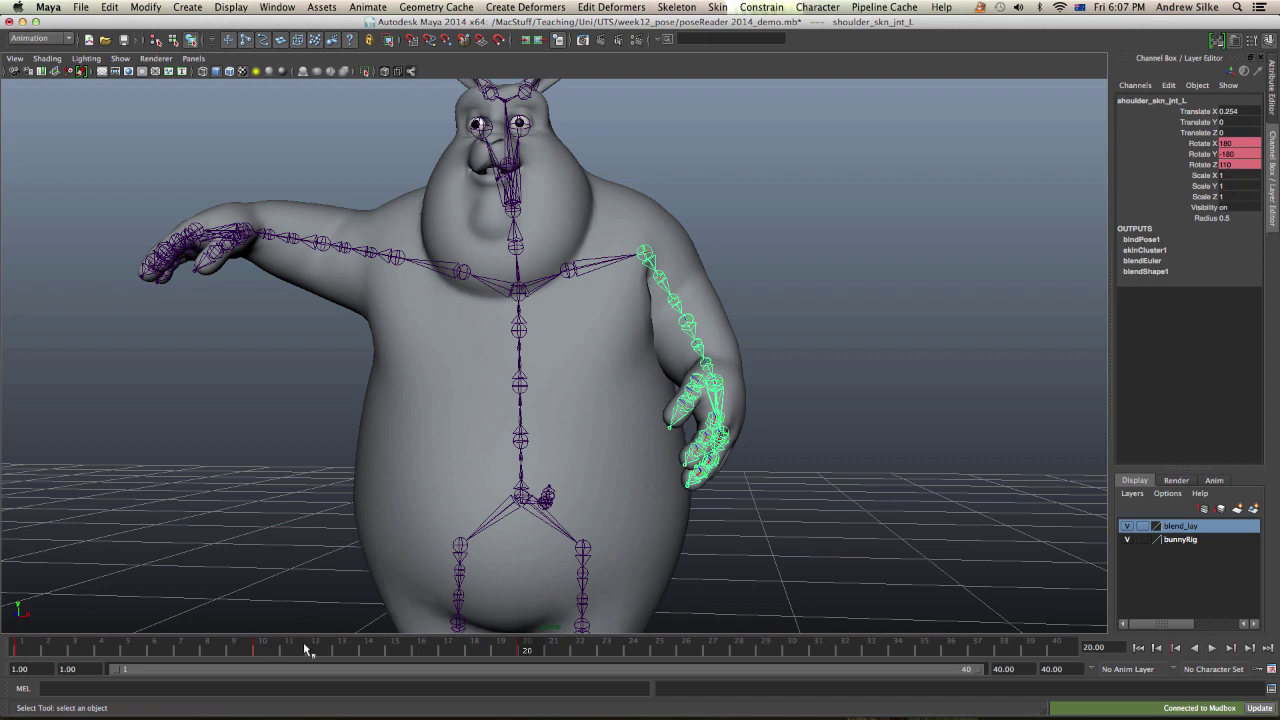
pyautogui.moveTo(528, 652); pyautogui.dragTo(476, 652)
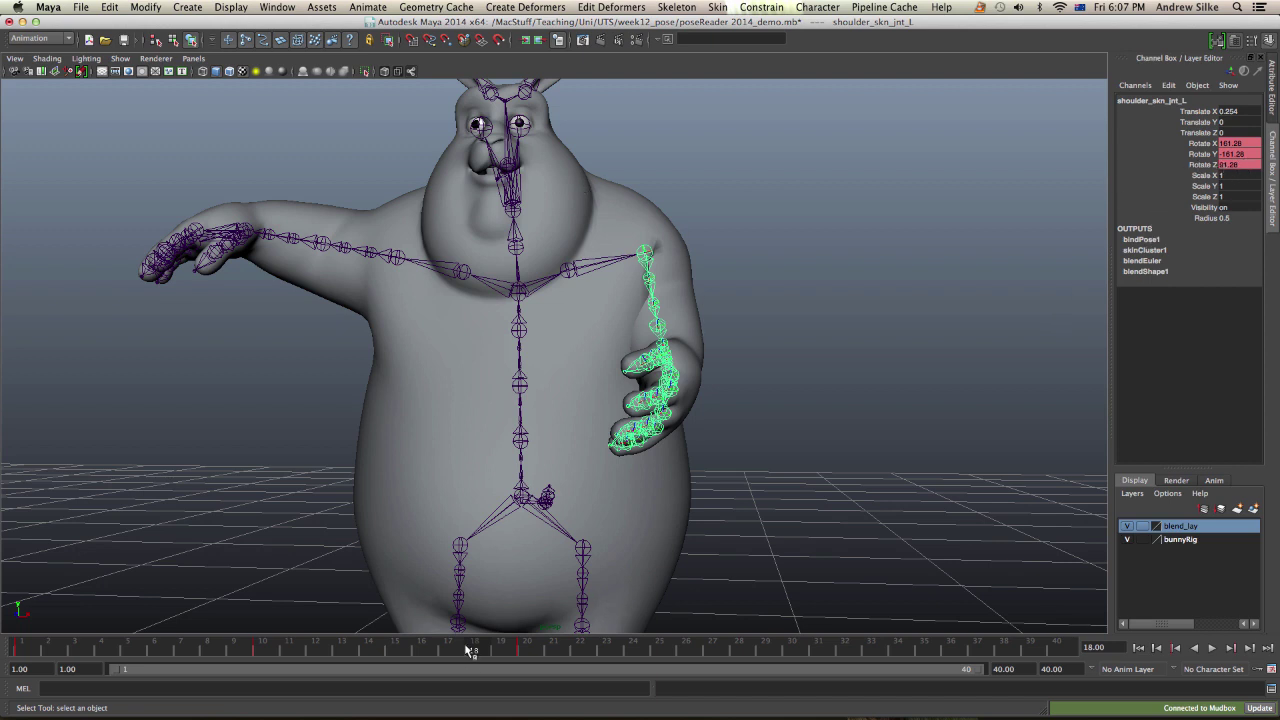
pyautogui.hotkey('alt', 'v')
pyautogui.click(265, 651)
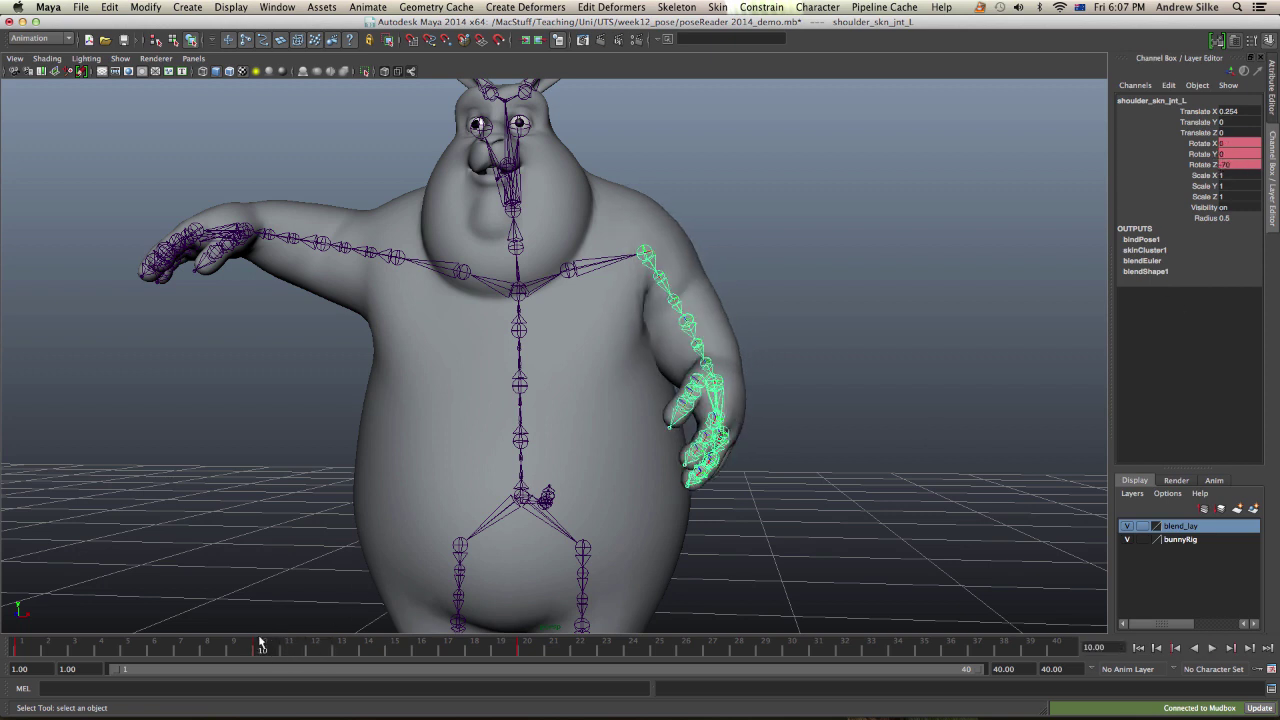
# - Alternate between frames 10 and 20 to compare the left shoulder joint's rotation channels and armpit shape, stopping at frame 10
pyautogui.moveTo(260, 643); pyautogui.dragTo(527, 650)
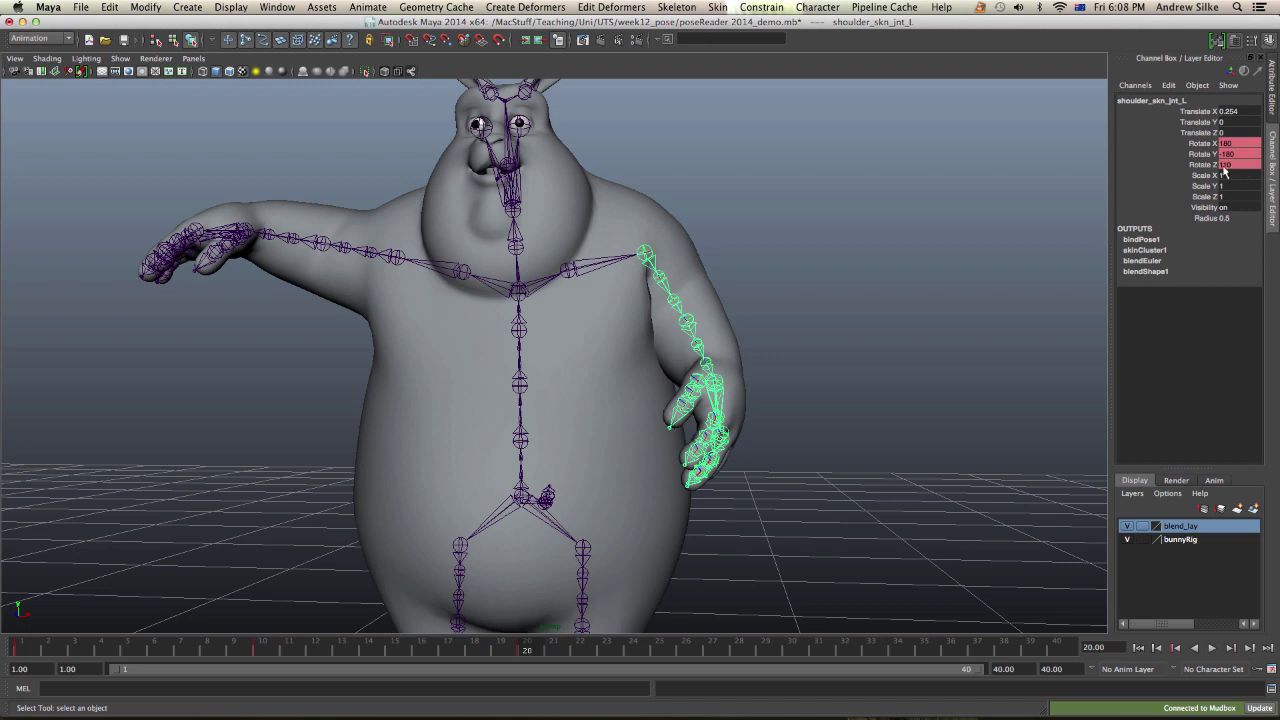
pyautogui.click(258, 656)
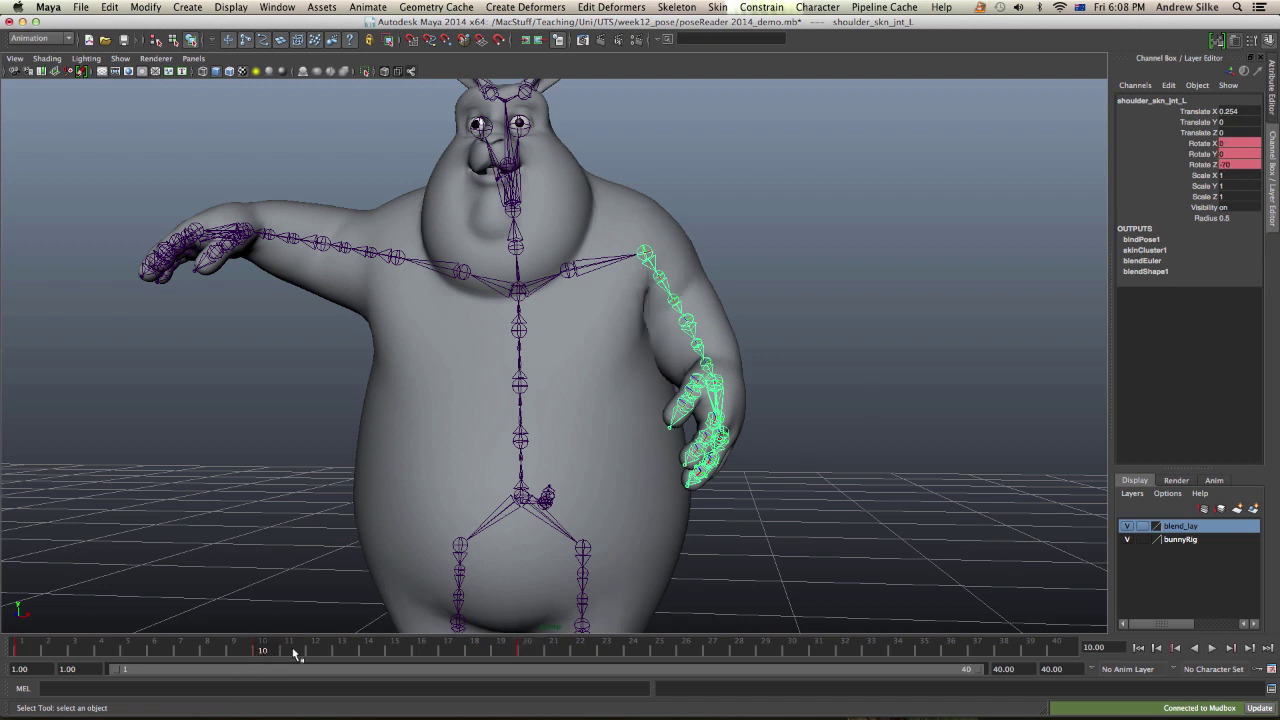
pyautogui.click(527, 654)
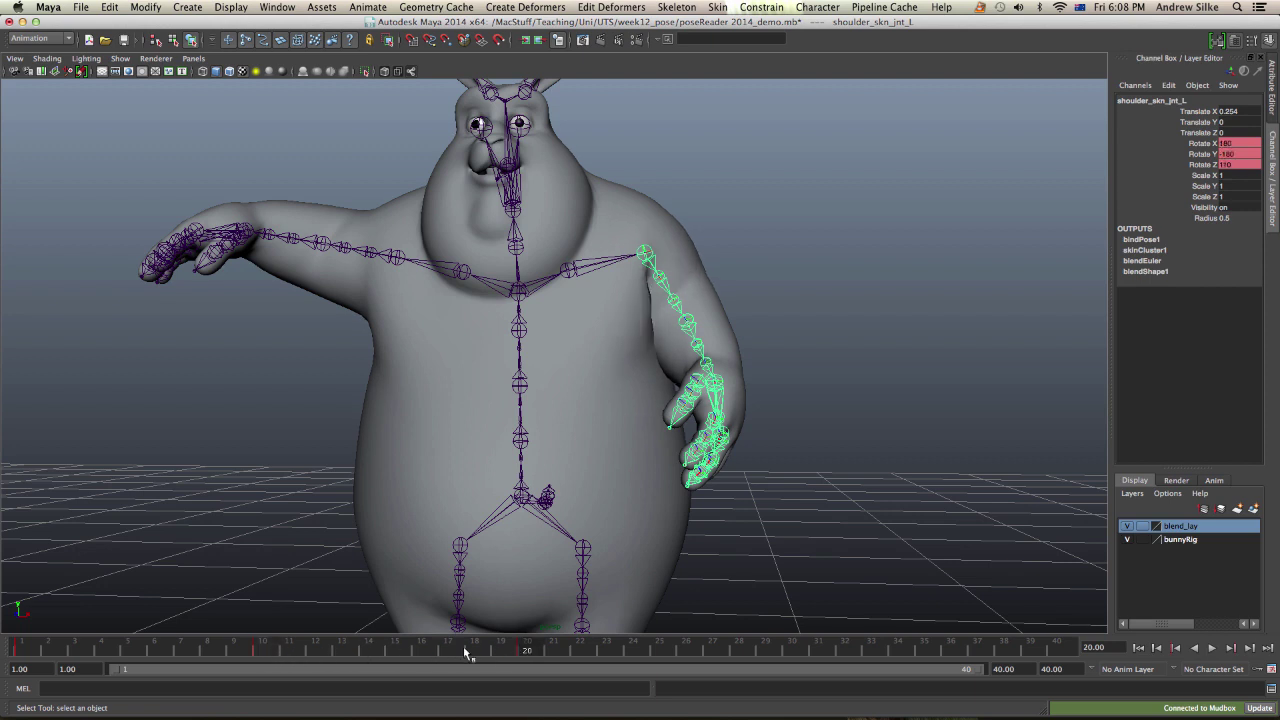
pyautogui.click(262, 651)
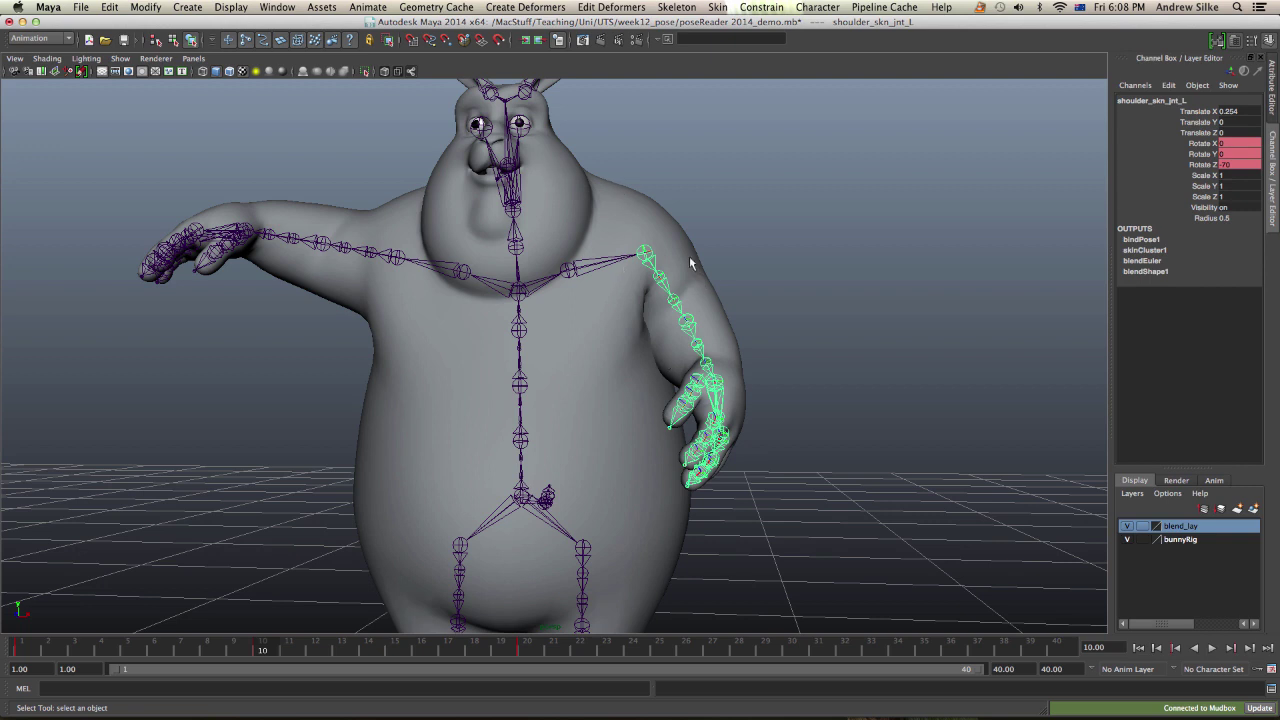
pyautogui.click(524, 651)
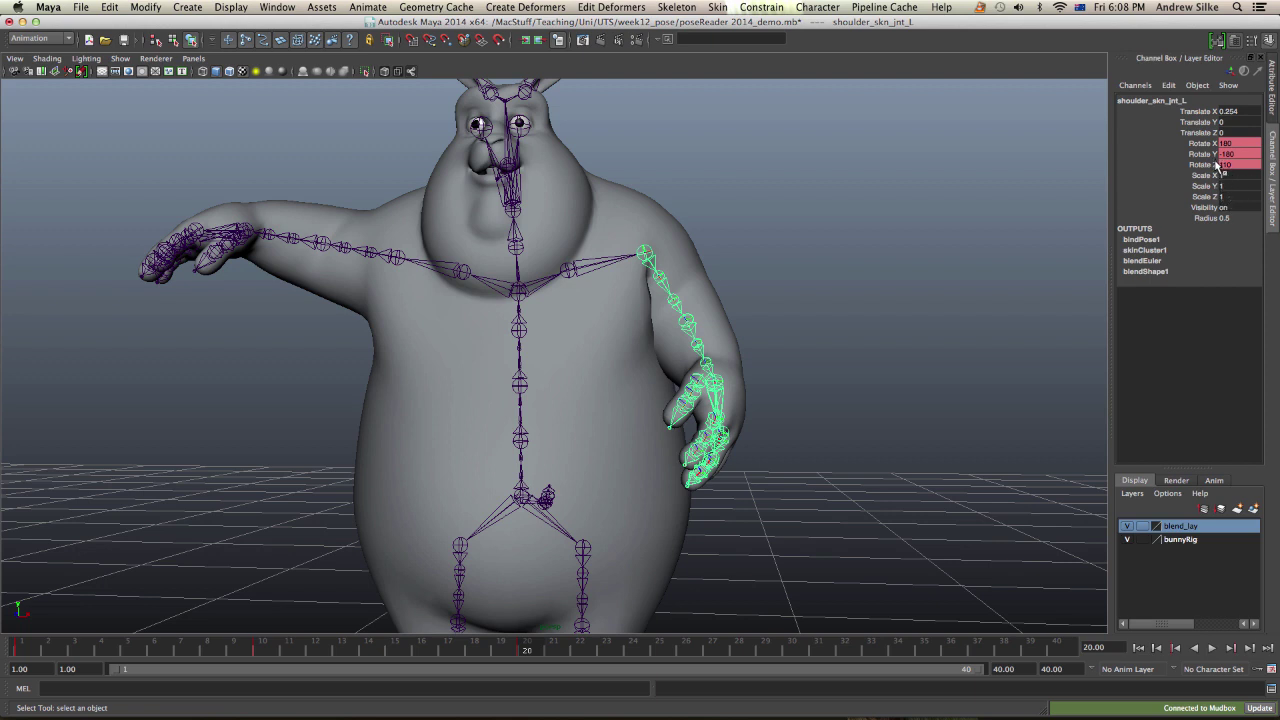
pyautogui.click(268, 645)
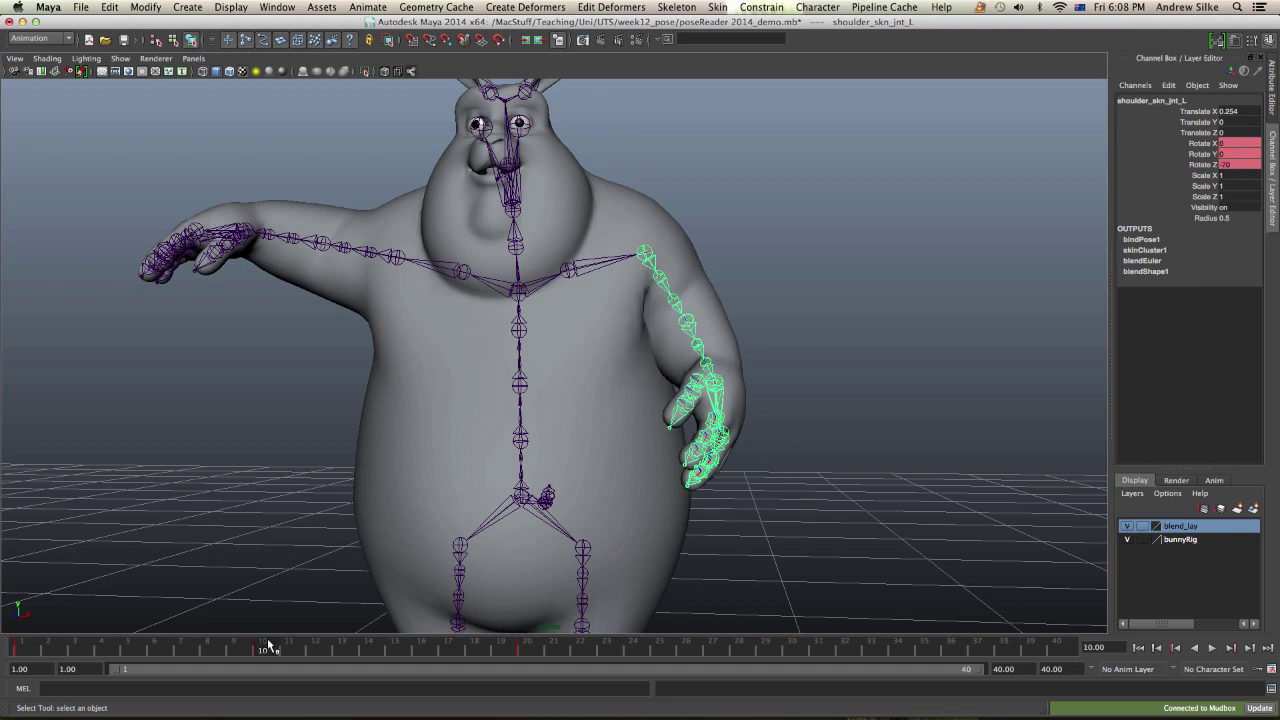
pyautogui.keyDown('alt'); pyautogui.moveTo(561, 517); pyautogui.dragTo(586, 486, button='middle'); pyautogui.keyUp('alt')
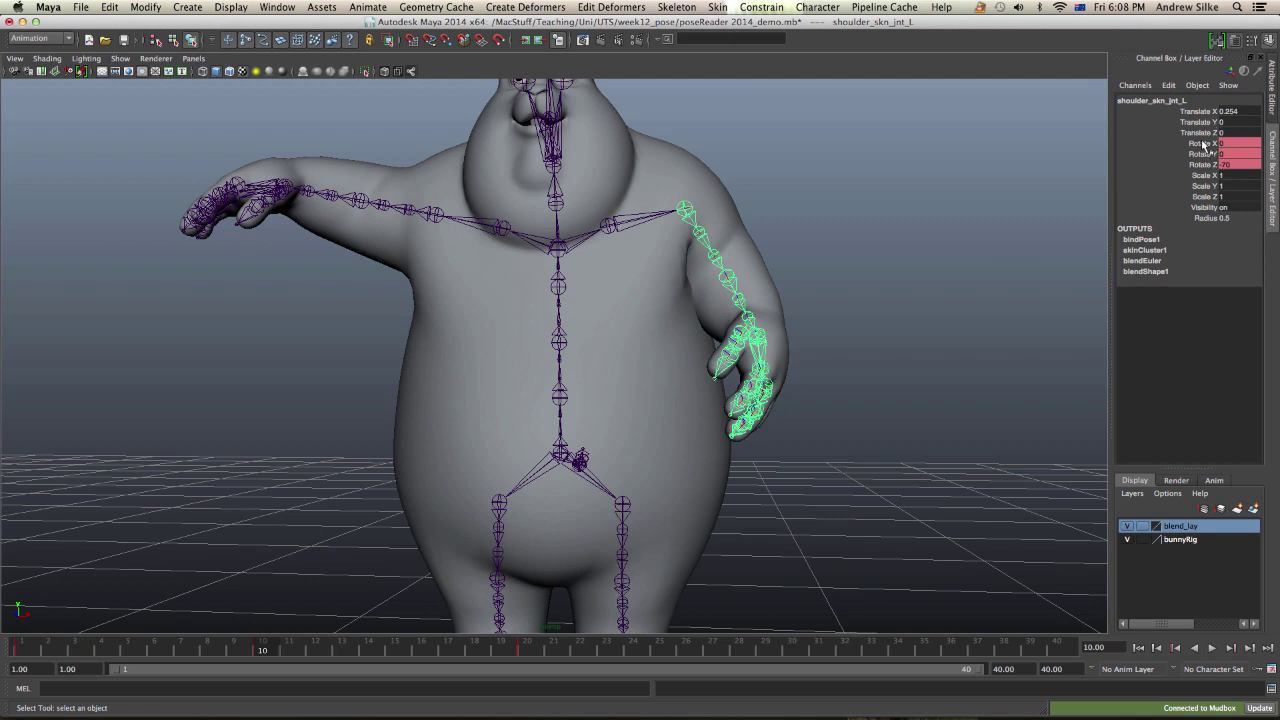
pyautogui.moveTo(1210, 145); pyautogui.dragTo(1206, 155)
pyautogui.keyDown('alt'); pyautogui.moveTo(907, 283); pyautogui.dragTo(900, 283); pyautogui.keyUp('alt')
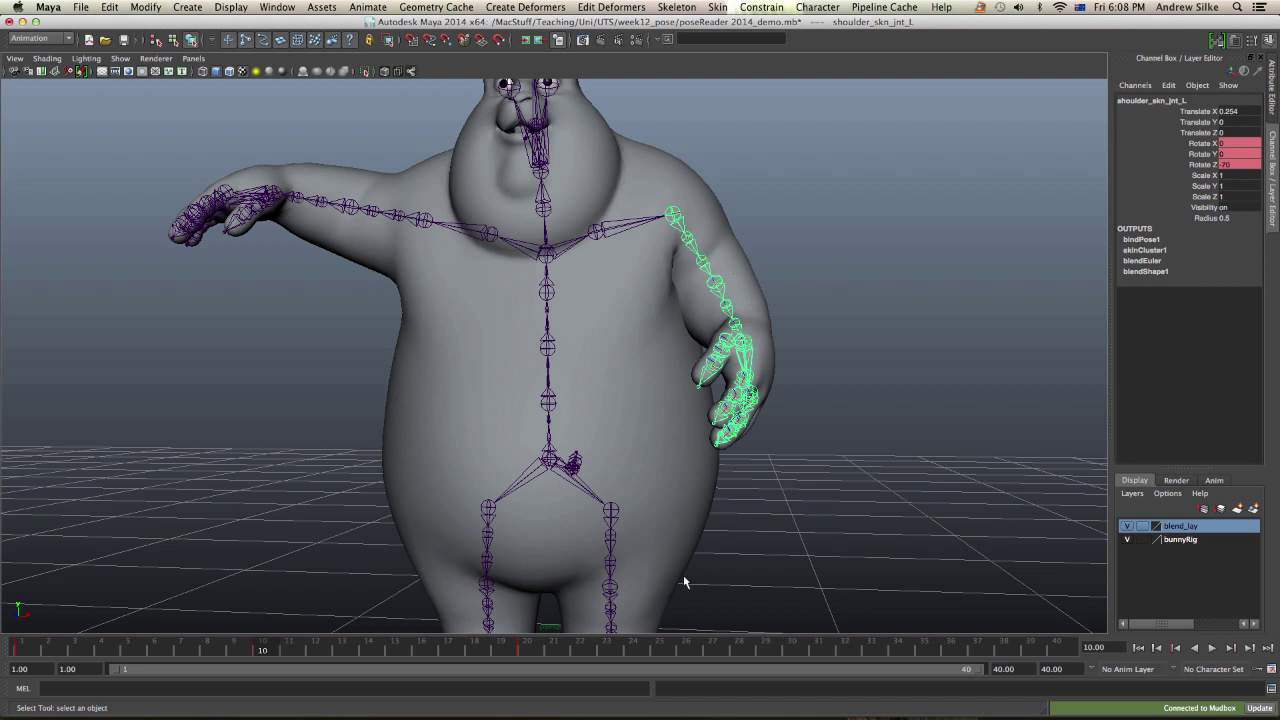
# - At frame 20, enter 110 for the left shoulder joint's Rotate Z and select its Rotate X, Y and Z channels
pyautogui.click(543, 650)
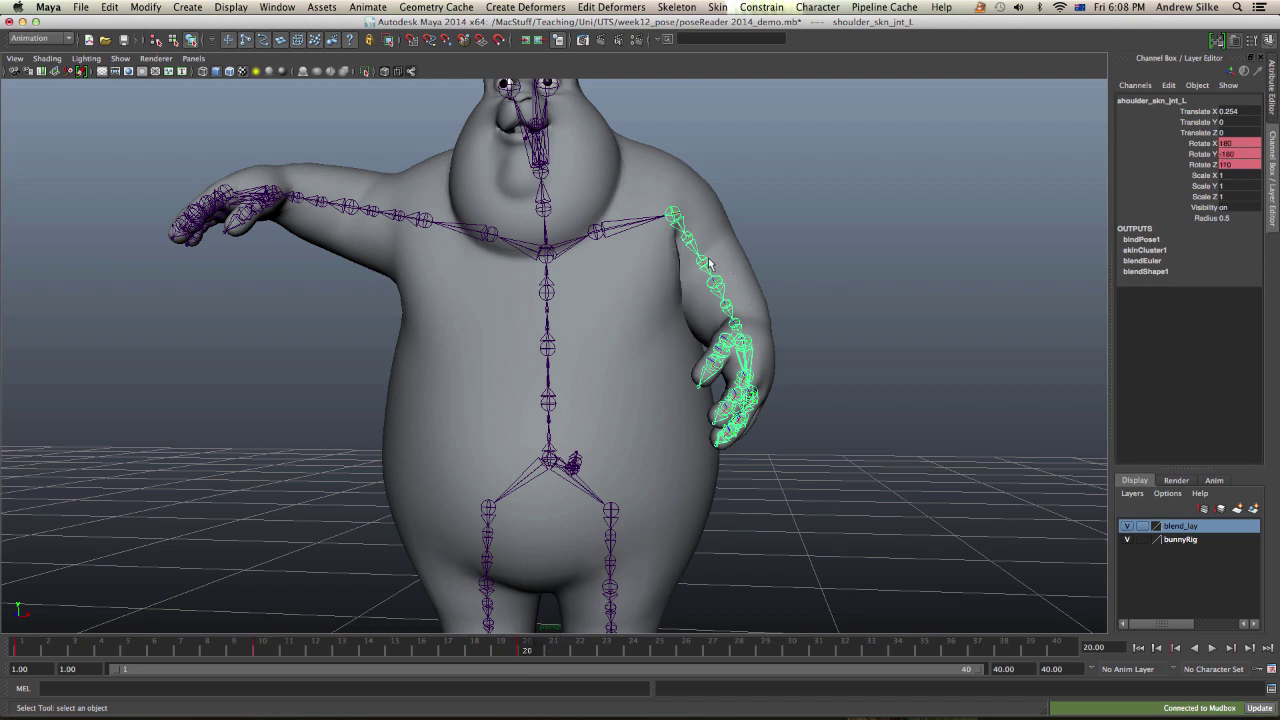
pyautogui.keyDown('alt'); pyautogui.moveTo(698, 282); pyautogui.dragTo(740, 279); pyautogui.keyUp('alt')
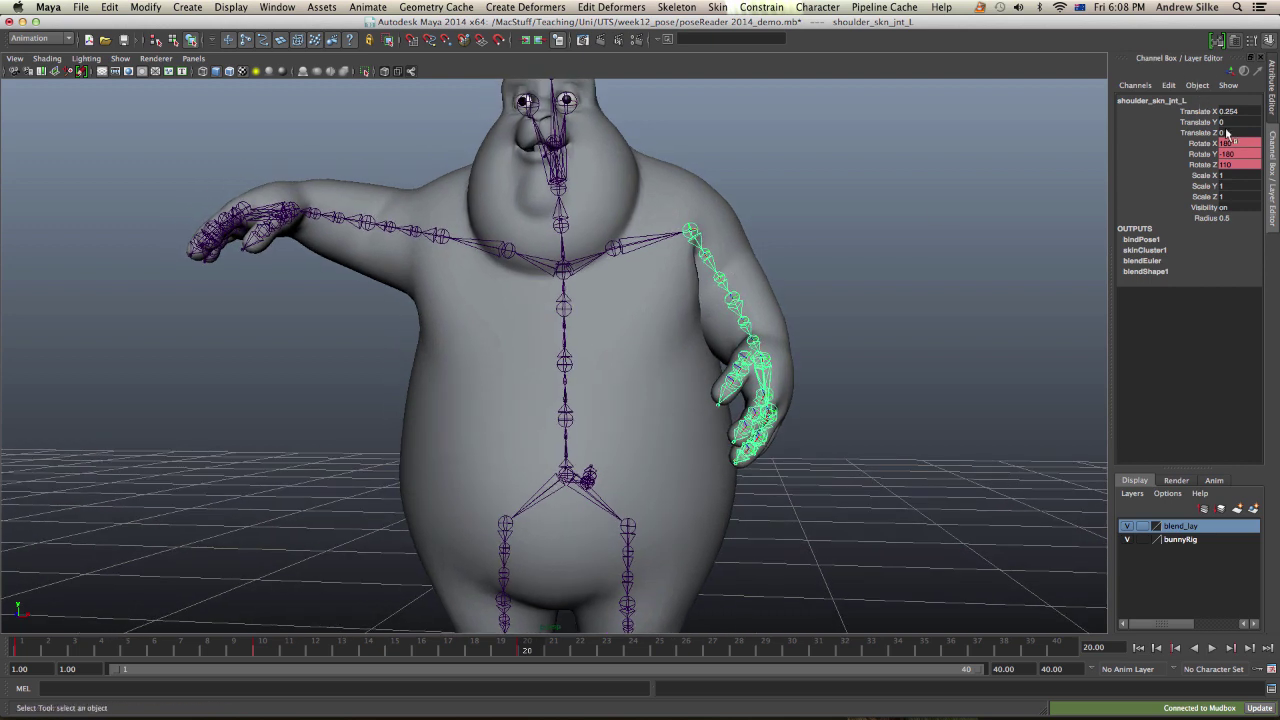
pyautogui.click(1228, 164)
pyautogui.write('110')
pyautogui.press('Return')
pyautogui.moveTo(1205, 144); pyautogui.dragTo(1209, 166)
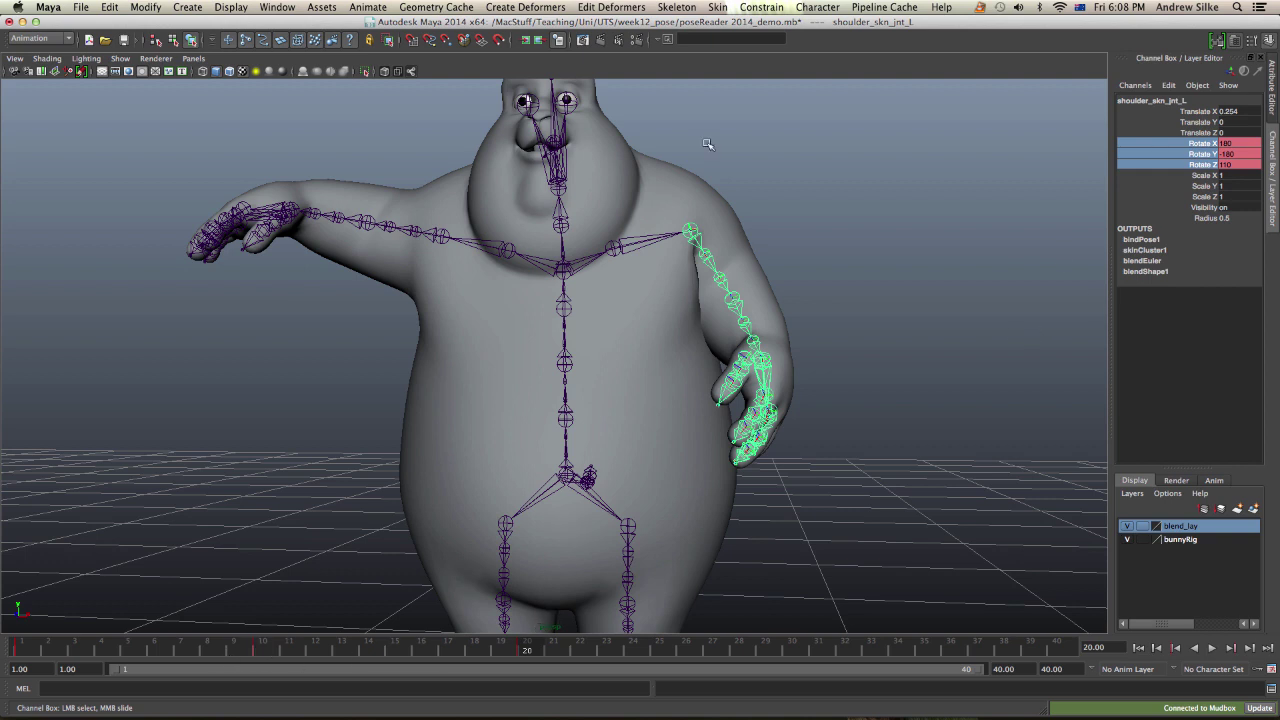
# - Flip between frames 10 and 20 and examine the shoulder's deformation closely at frame 20
pyautogui.click(263, 650)
pyautogui.click(510, 654)
pyautogui.click(278, 656)
pyautogui.click(529, 650)
pyautogui.keyDown('alt'); pyautogui.moveTo(877, 355); pyautogui.dragTo(881, 334); pyautogui.keyUp('alt')
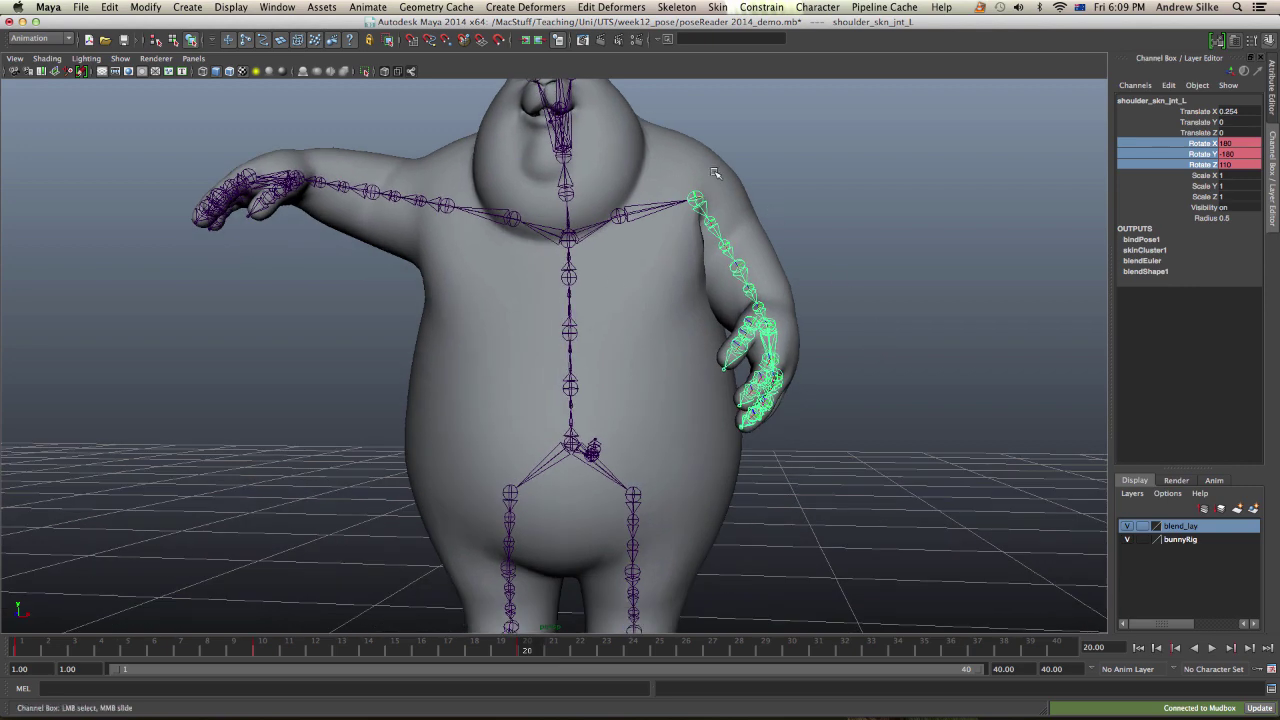
pyautogui.keyDown('alt'); pyautogui.moveTo(706, 177); pyautogui.dragTo(706, 206, button='middle'); pyautogui.keyUp('alt')
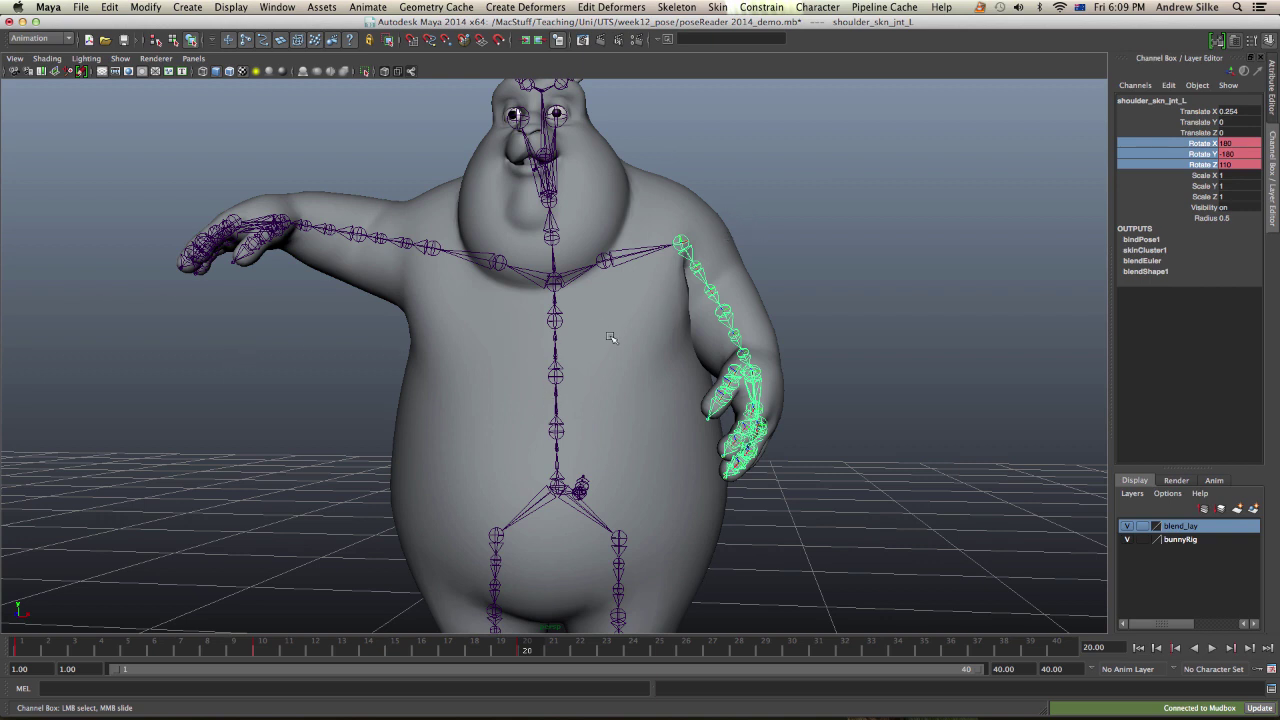
pyautogui.keyDown('alt'); pyautogui.moveTo(826, 292); pyautogui.dragTo(829, 266, button='middle'); pyautogui.keyUp('alt')
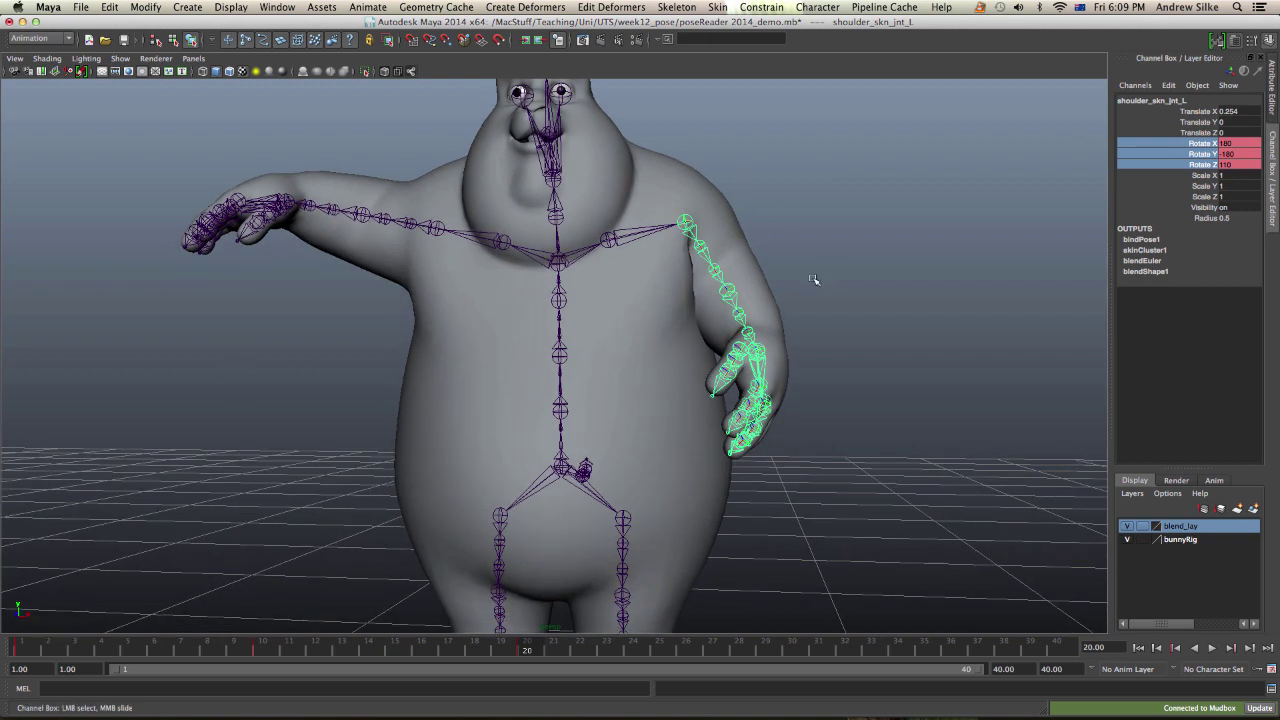
# - Move to frame 10, return to frame 1, and mute the blendEuler node's BigBuckBody1_0_extracted channel
pyautogui.keyDown('alt'); pyautogui.moveTo(670, 364); pyautogui.dragTo(706, 392, button='middle'); pyautogui.keyUp('alt')
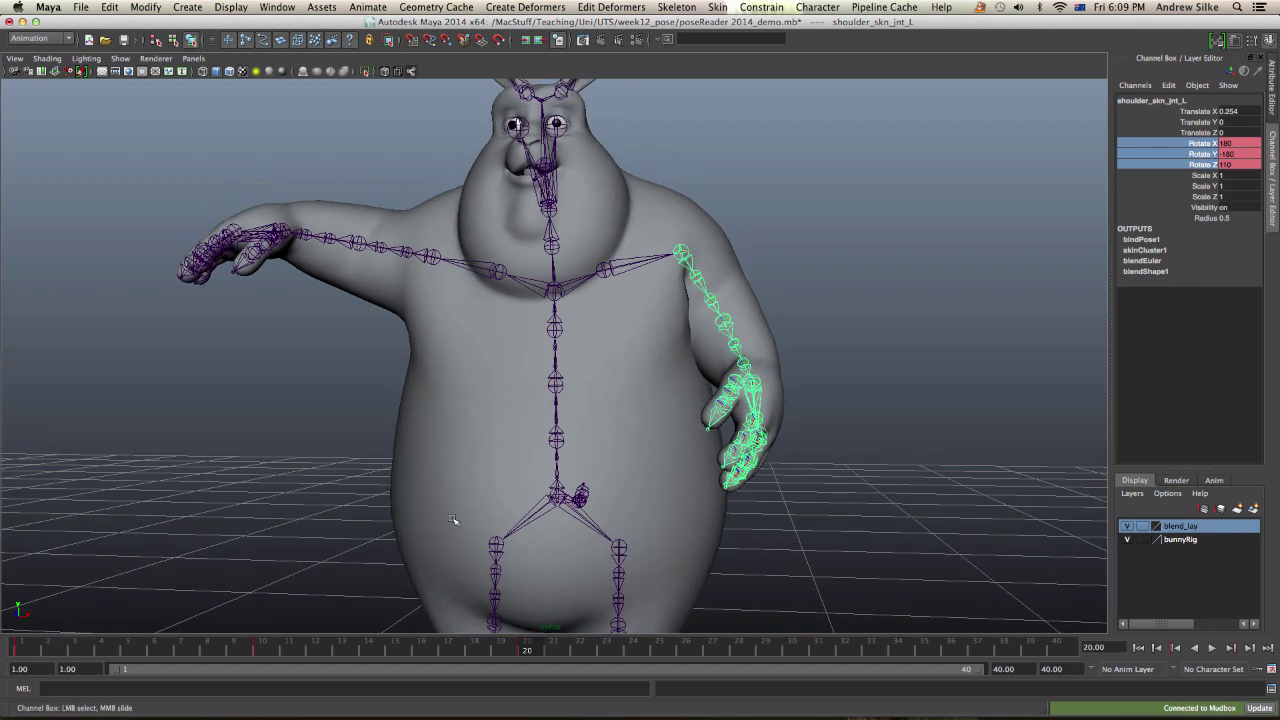
pyautogui.click(259, 651)
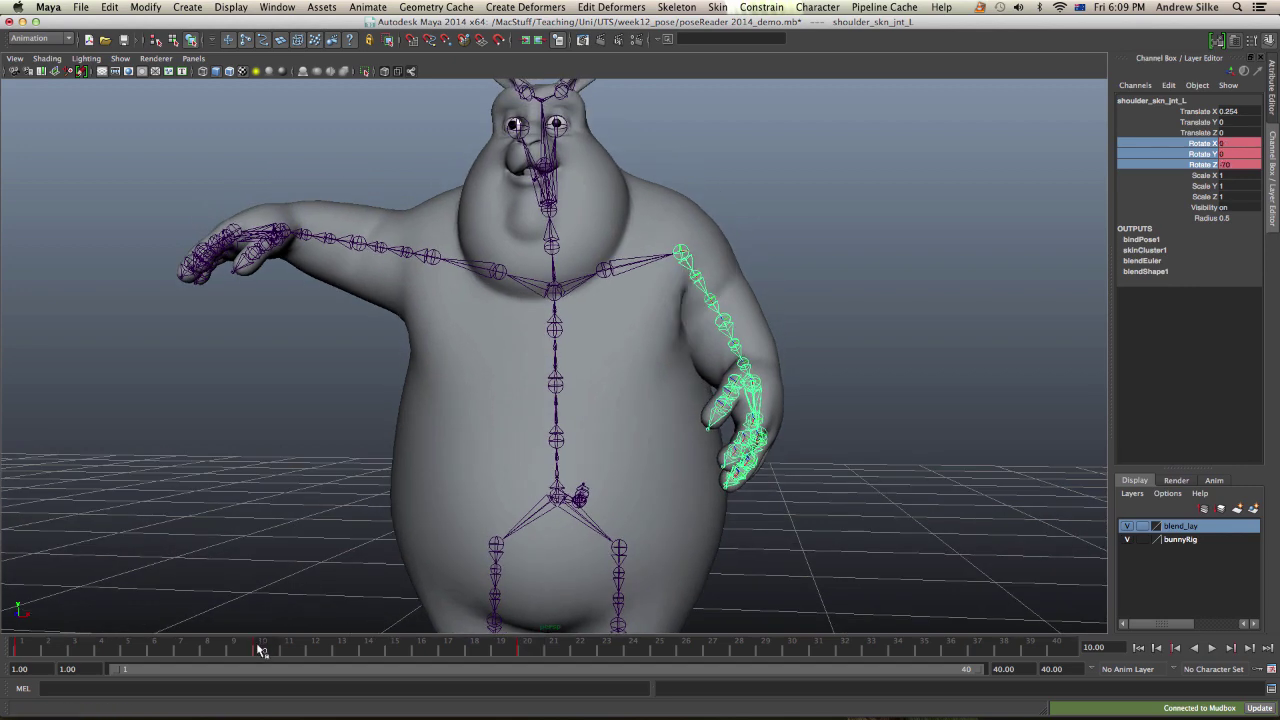
pyautogui.keyDown('alt'); pyautogui.moveTo(400, 514); pyautogui.dragTo(470, 458, button='middle'); pyautogui.keyUp('alt')
pyautogui.scroll(-4, 832, 338)
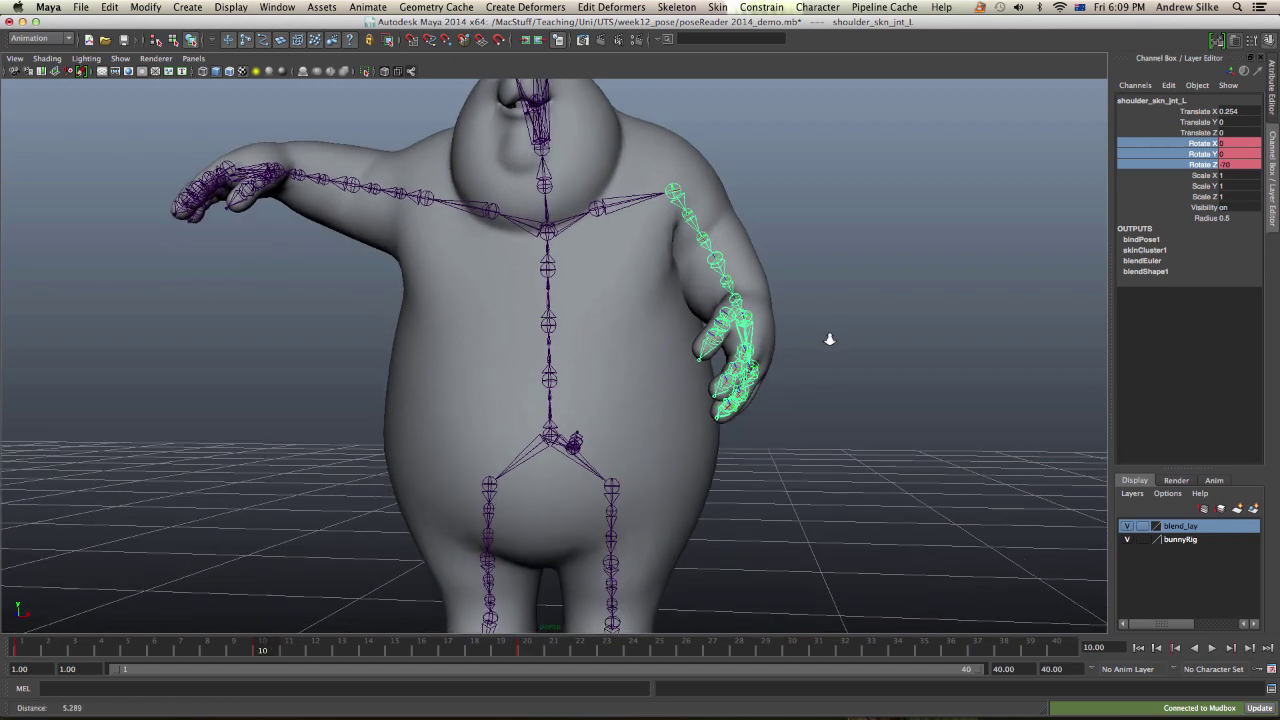
pyautogui.click(1158, 262)
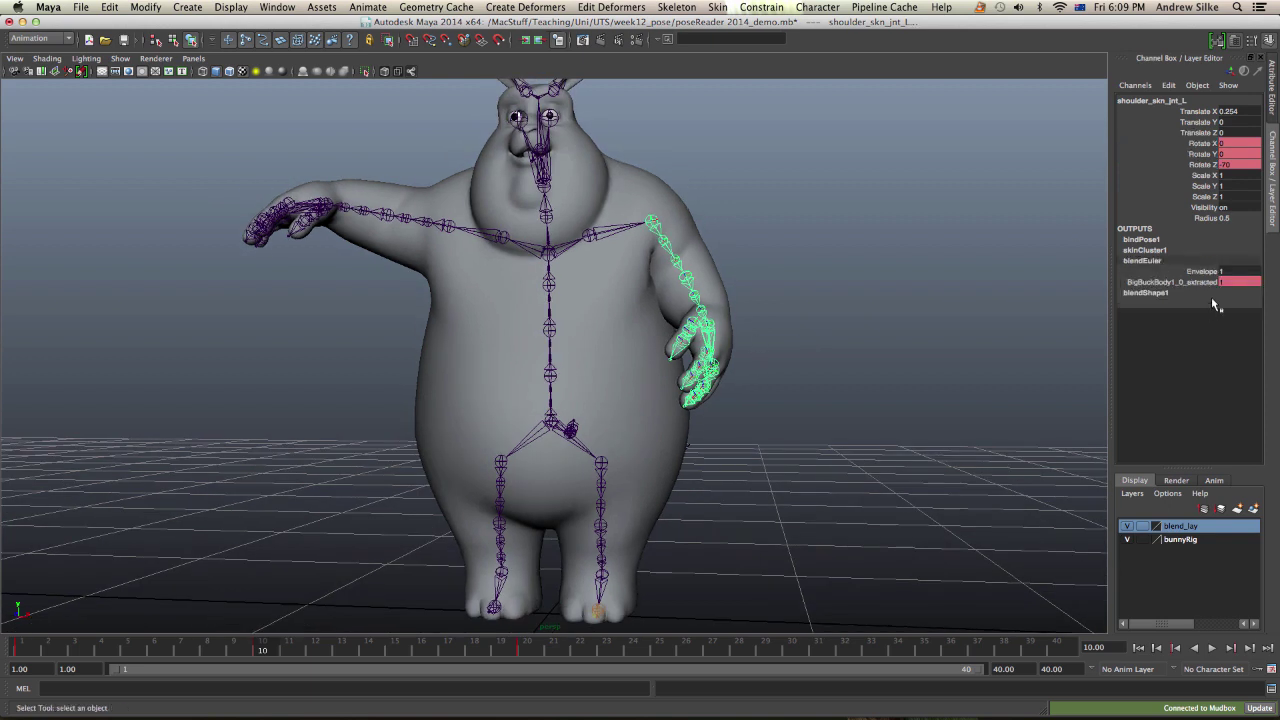
pyautogui.click(1172, 282)
pyautogui.hotkey('alt', 'v')
pyautogui.hotkey('alt', 'shift', 'v')
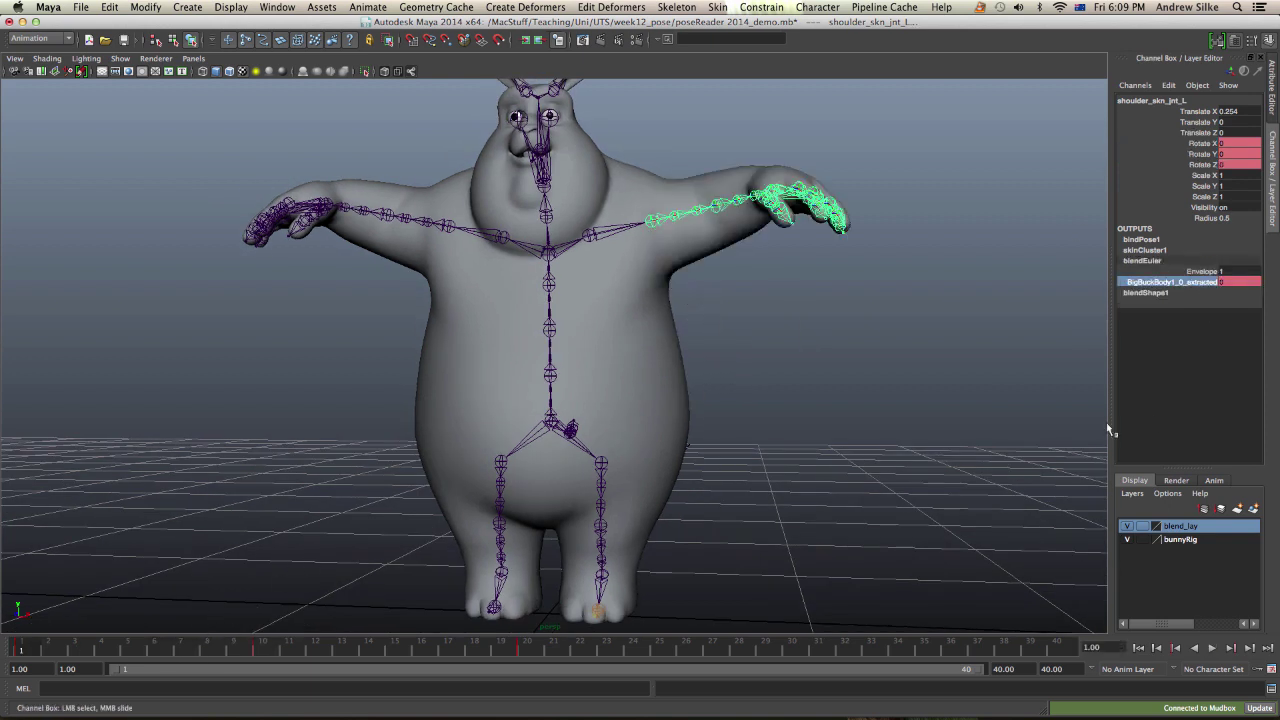
pyautogui.rightClick(1196, 290)
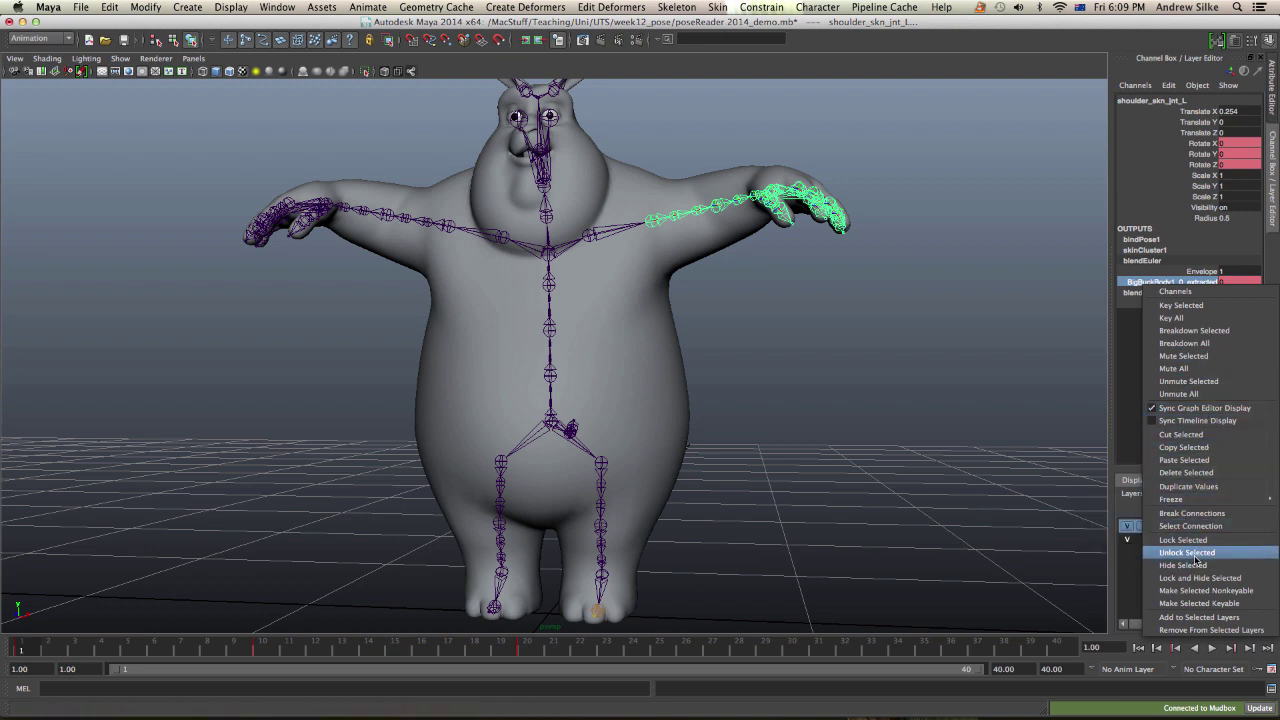
pyautogui.click(1183, 356)
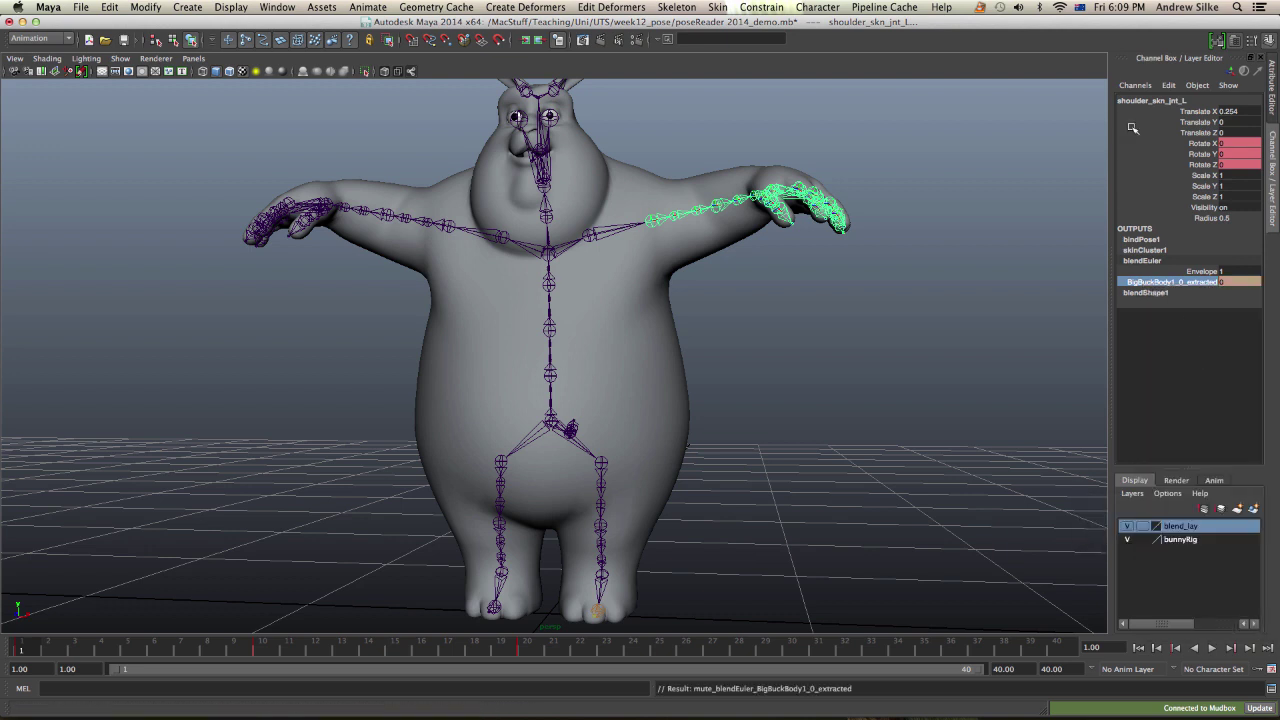
# - Unmute the BigBuckBody1_0_extracted channel on the blendShape1 node
pyautogui.click(1160, 259)
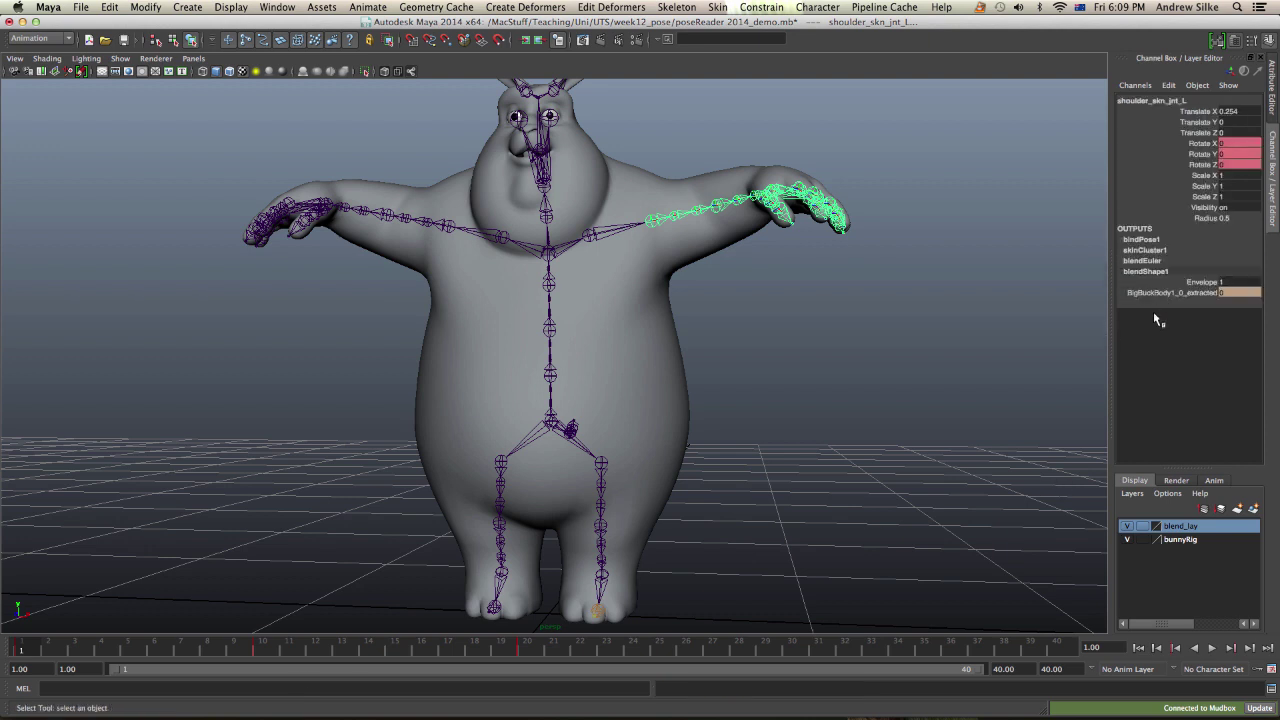
pyautogui.click(1160, 294)
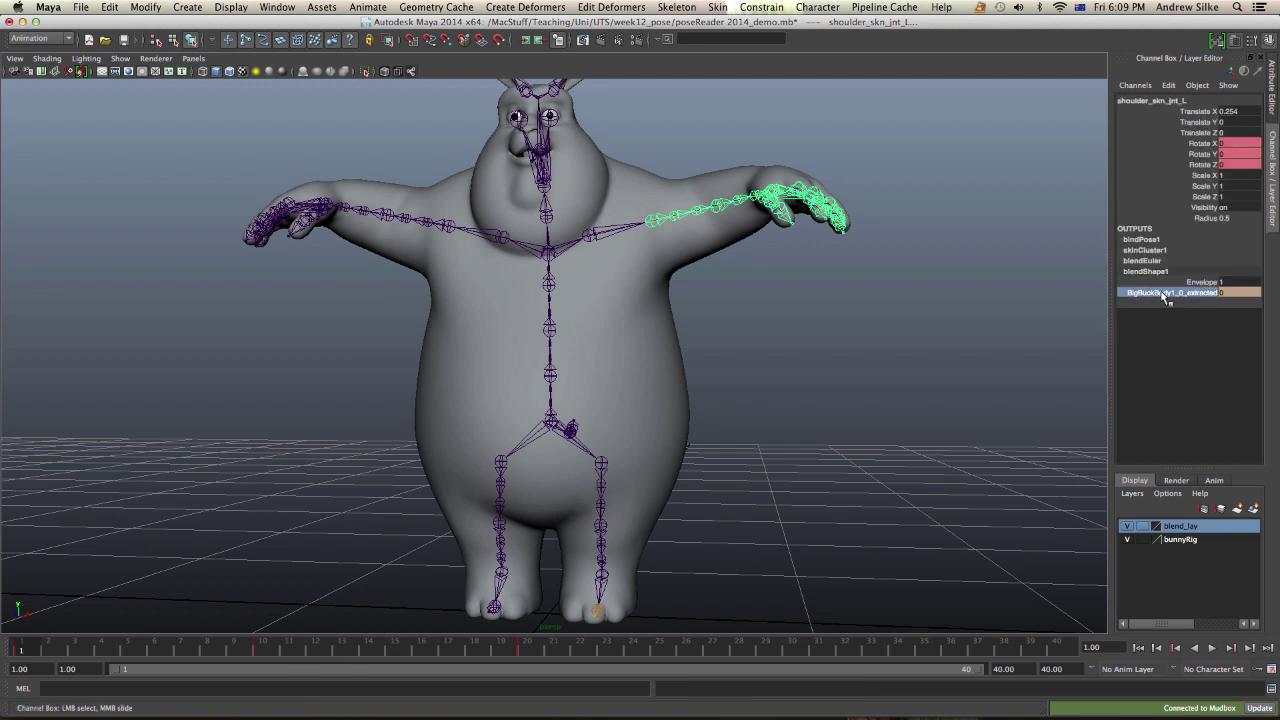
pyautogui.rightClick(1171, 297)
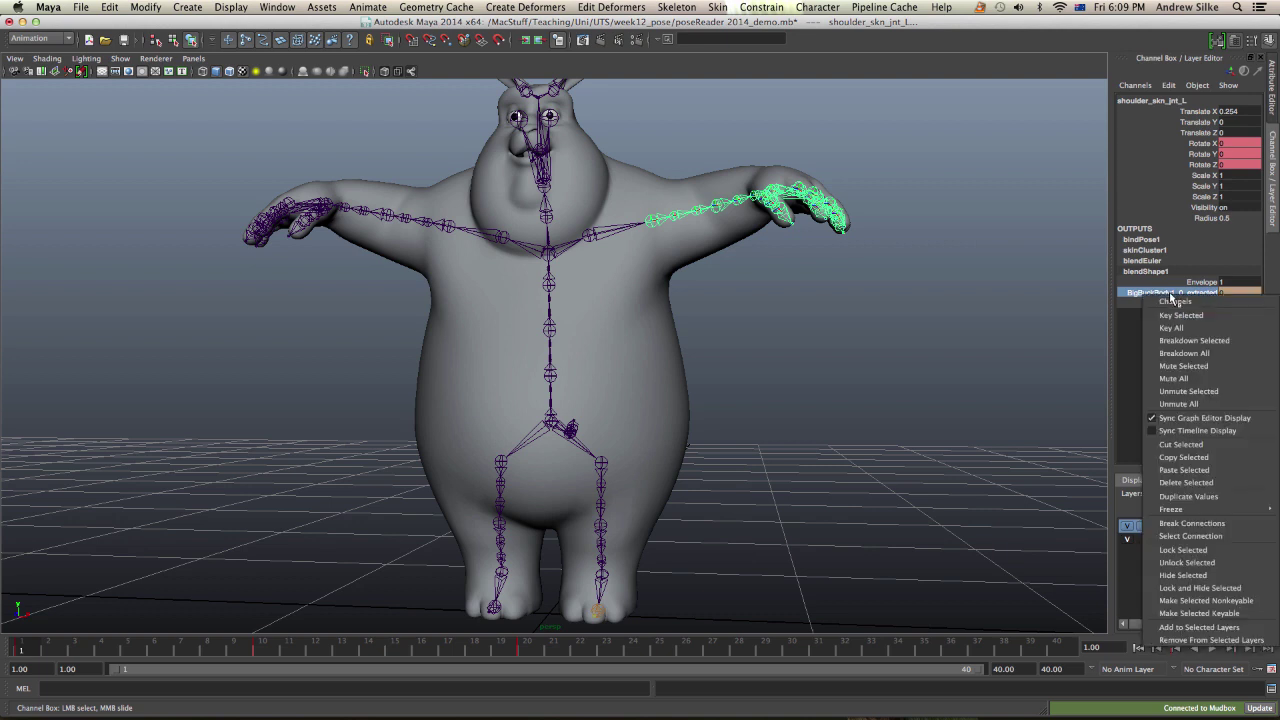
pyautogui.click(1182, 391)
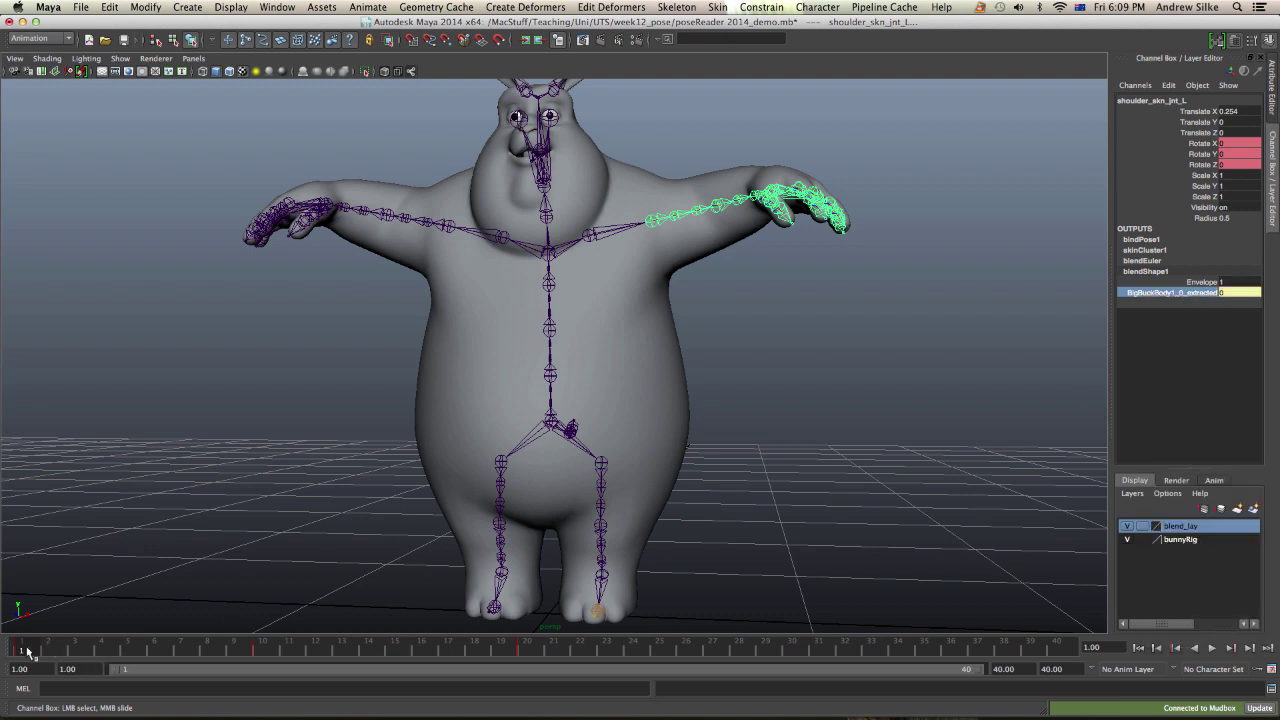
# - Scrub from frame 1 to 20, then alternate between frames 10 and 20 to compare the blendShape1 weight and left shoulder shape
pyautogui.moveTo(27, 651); pyautogui.dragTo(530, 652)
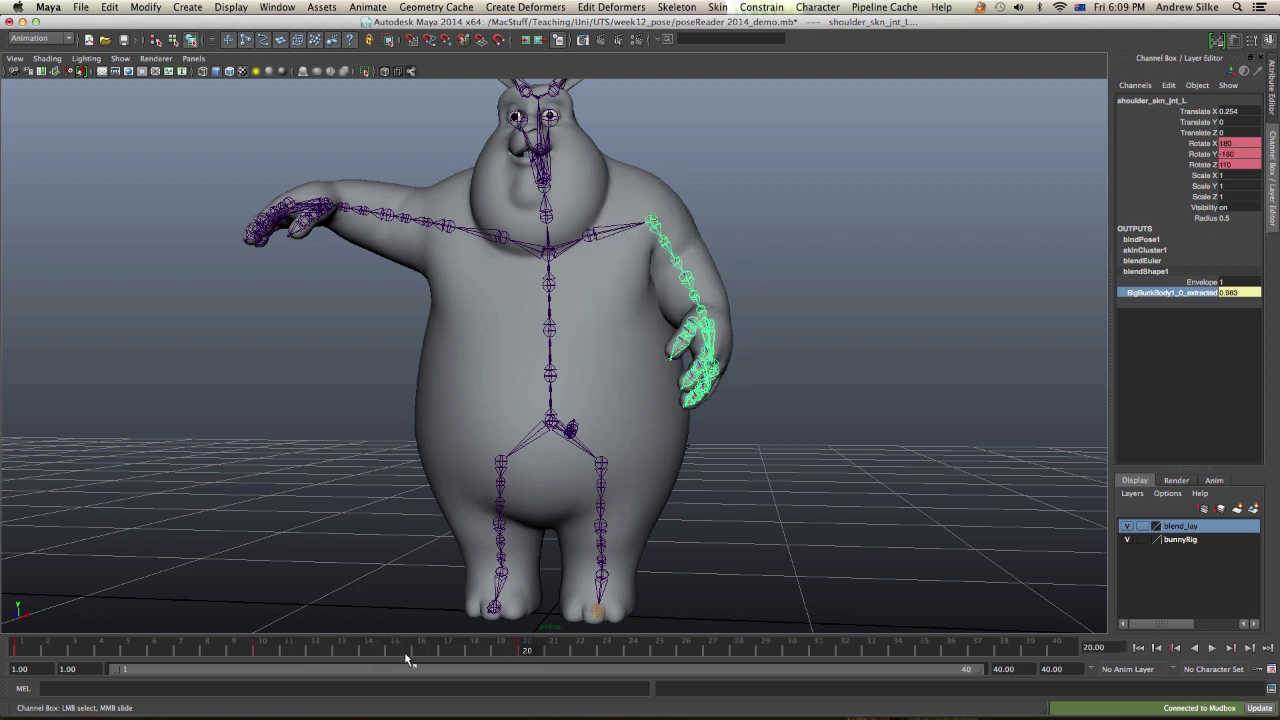
pyautogui.click(258, 650)
pyautogui.click(530, 651)
pyautogui.click(265, 654)
pyautogui.click(528, 653)
# - Select the BigBuckBody mesh and, from its inputs, select the blendShape1 node itself
pyautogui.click(690, 236)
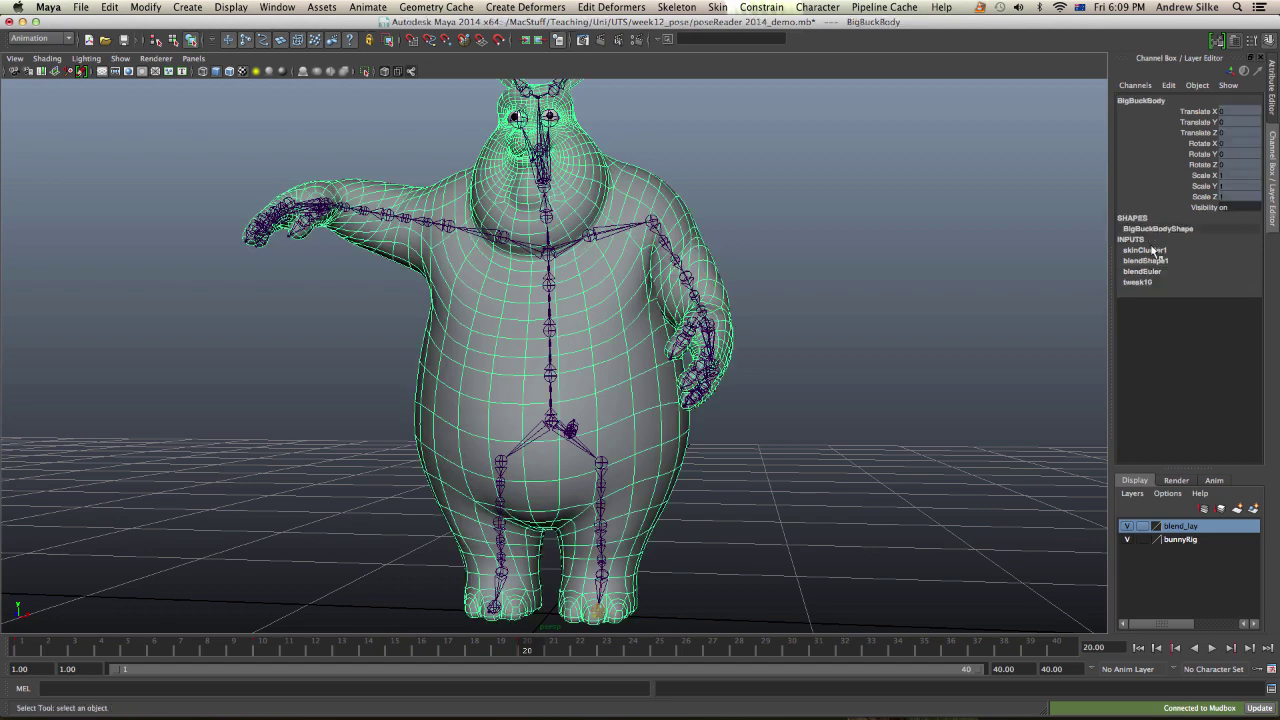
pyautogui.click(1170, 259)
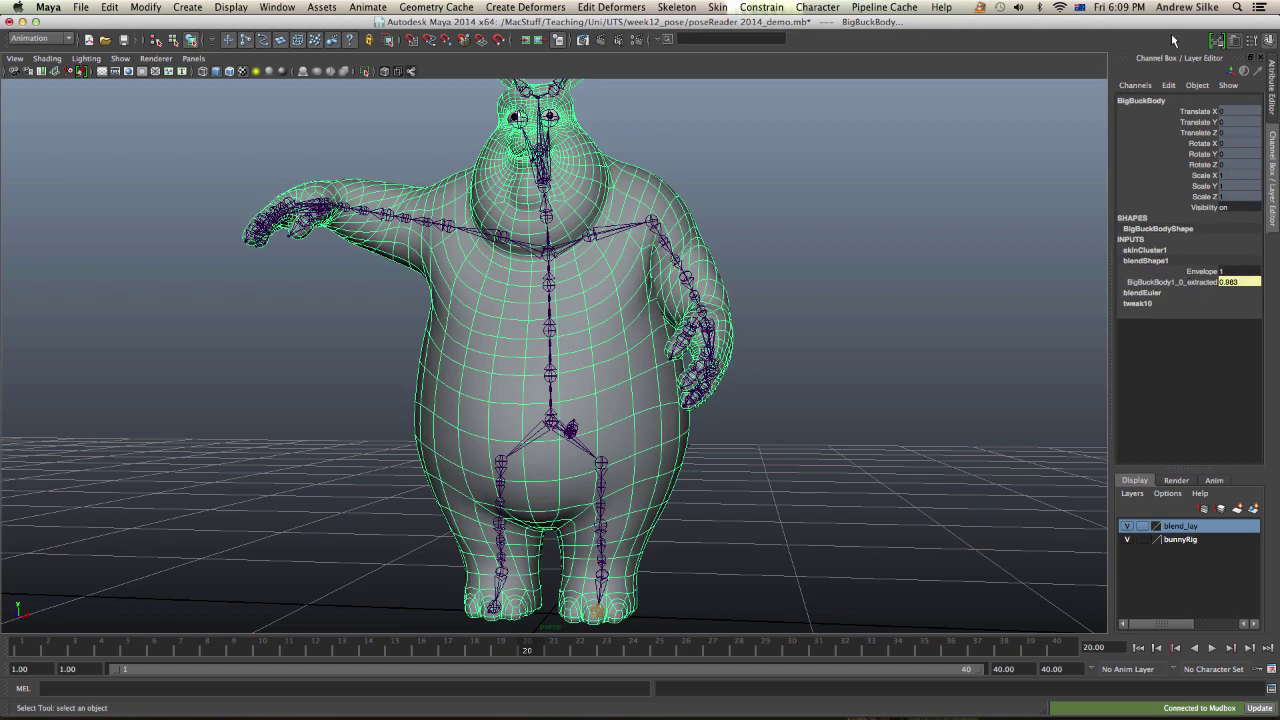
pyautogui.click(1172, 85)
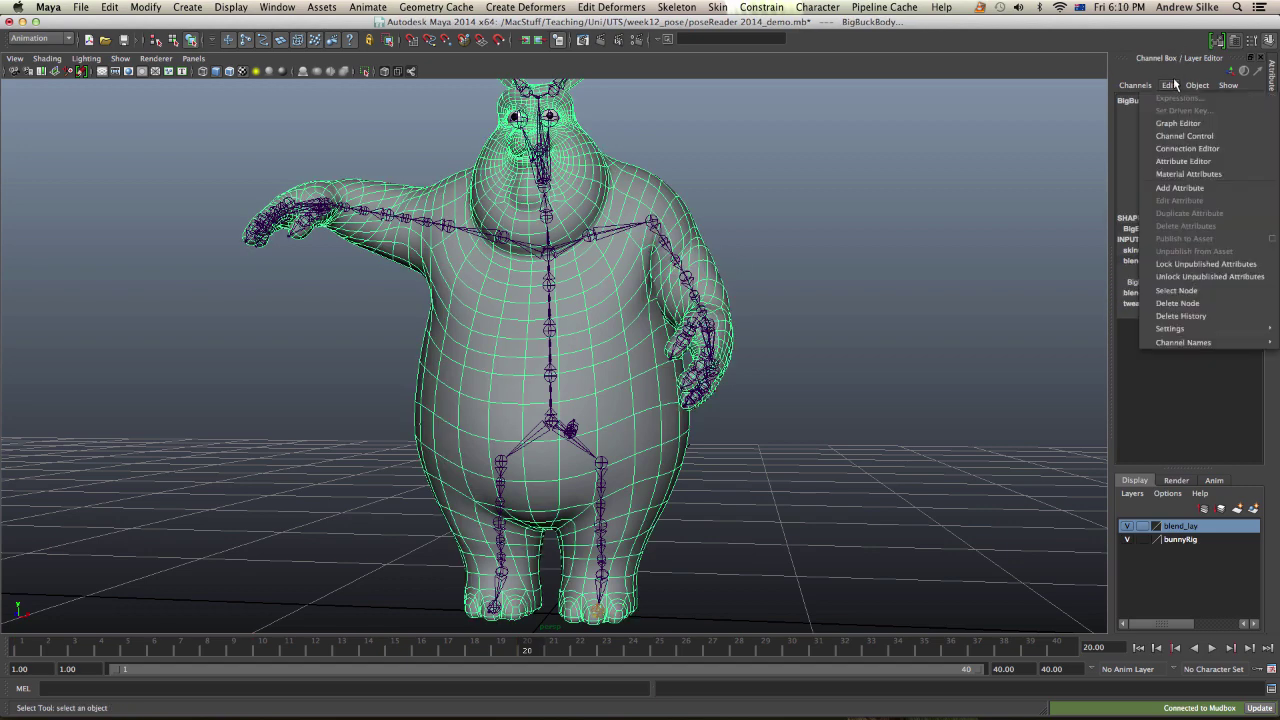
pyautogui.click(1182, 290)
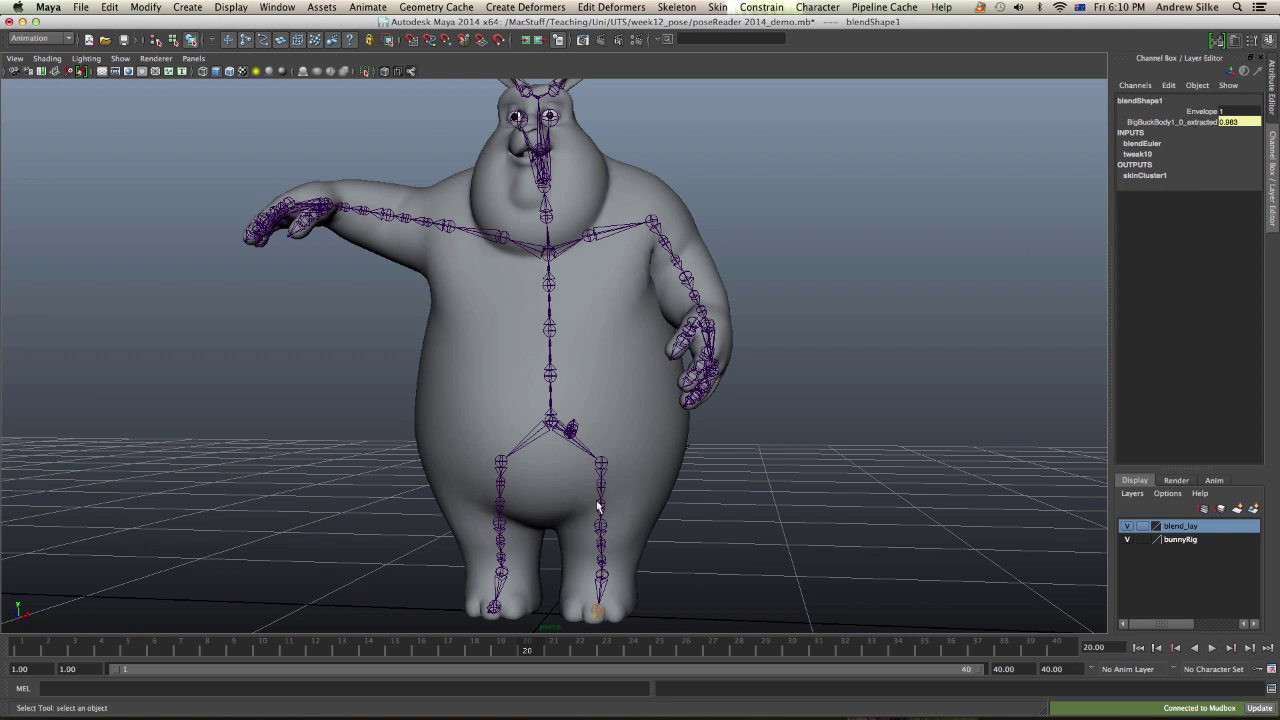
# - With blendShape1 selected, compare its target weight at frames 10 and 20 and examine the left armpit from an angled view
pyautogui.click(277, 645)
pyautogui.click(527, 650)
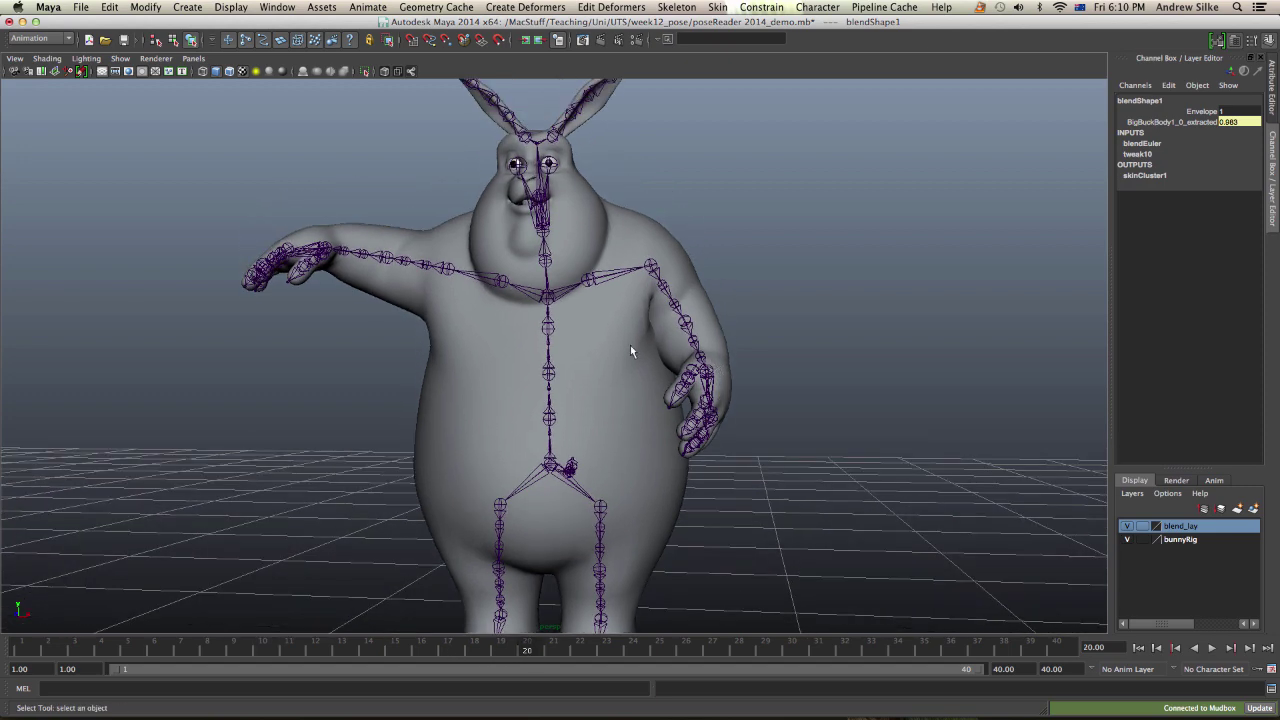
pyautogui.keyDown('alt'); pyautogui.moveTo(630, 350); pyautogui.dragTo(600, 337); pyautogui.keyUp('alt')
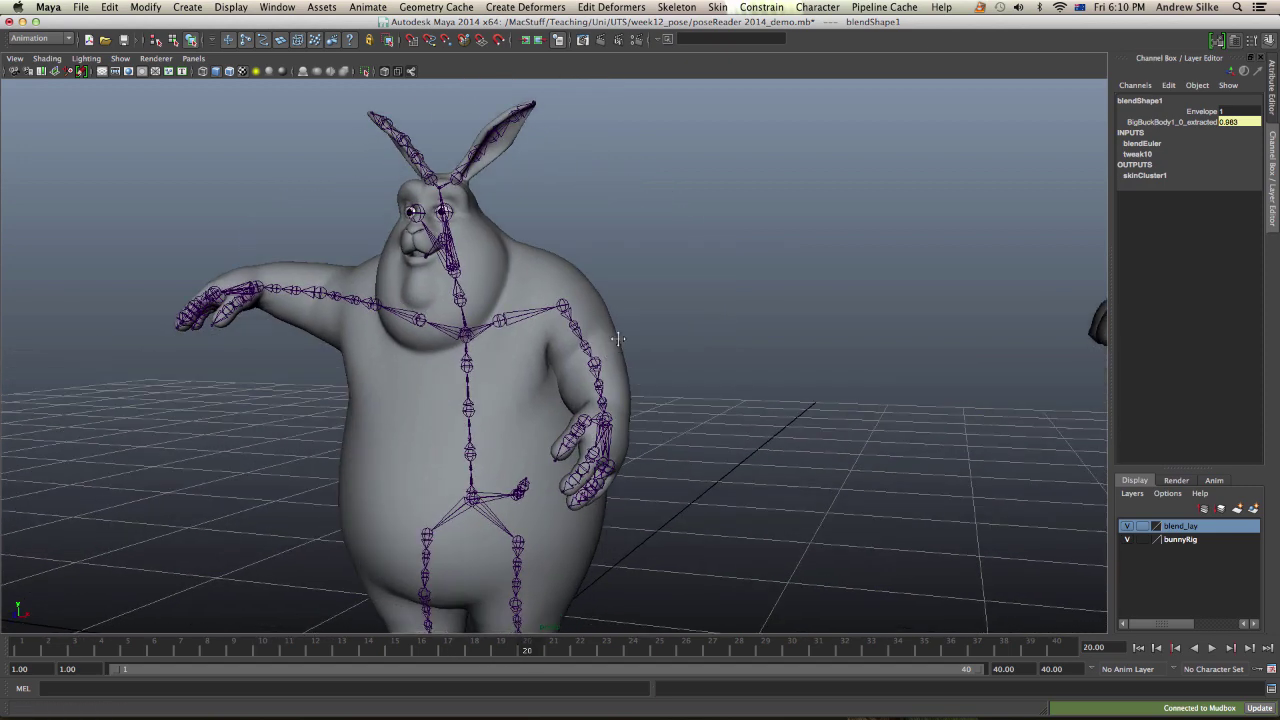
pyautogui.keyDown('alt'); pyautogui.moveTo(600, 337); pyautogui.dragTo(766, 337, button='right'); pyautogui.keyUp('alt')
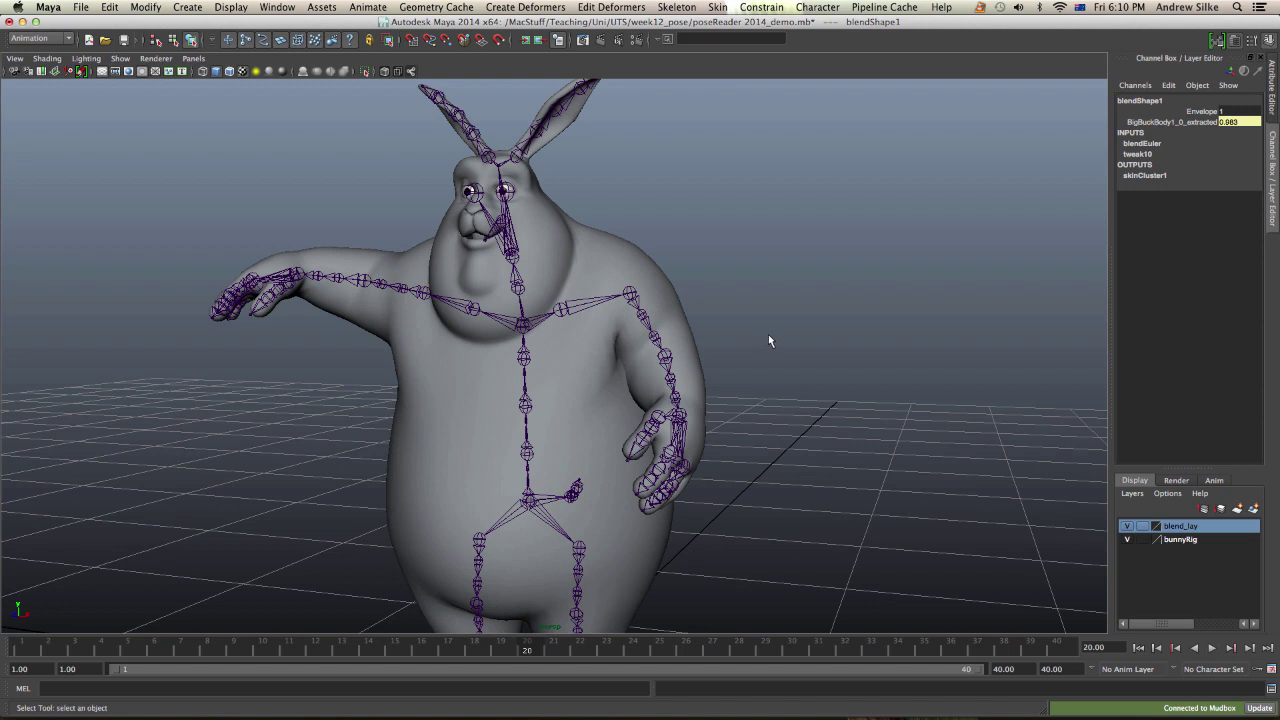
pyautogui.moveTo(763, 354)
pyautogui.keyDown('alt'); pyautogui.mouseDown()
pyautogui.moveTo(771, 323)
pyautogui.moveTo(765, 337)
pyautogui.mouseUp(); pyautogui.keyUp('alt')
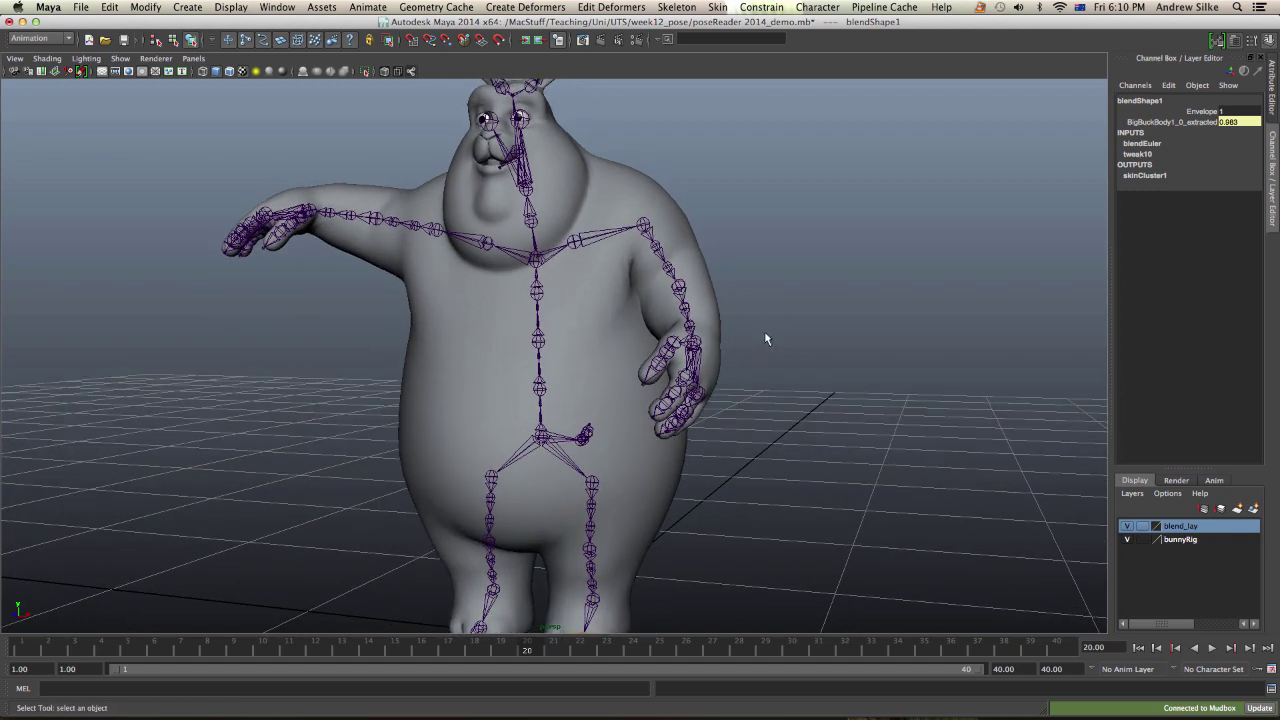